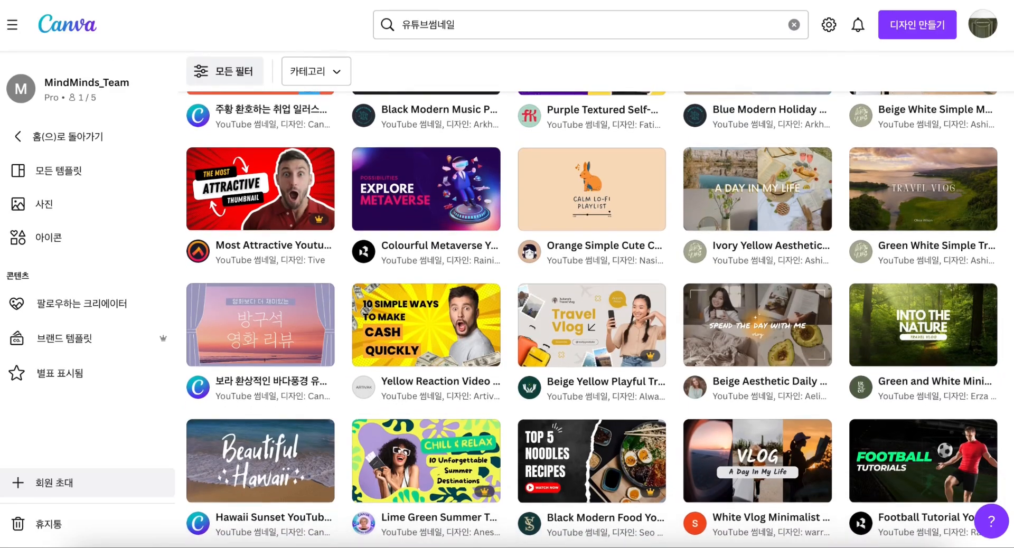
# Browse the YouTube thumbnail template results for design ideas.
pyautogui.scroll(-10, 592, 317)
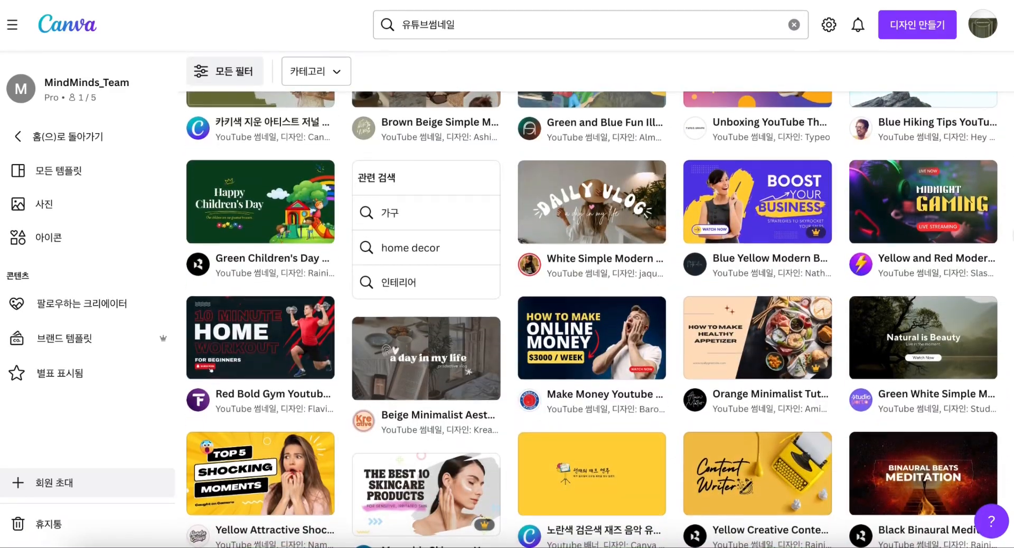
pyautogui.scroll(-4, 592, 316)
pyautogui.scroll(-10, 591, 317)
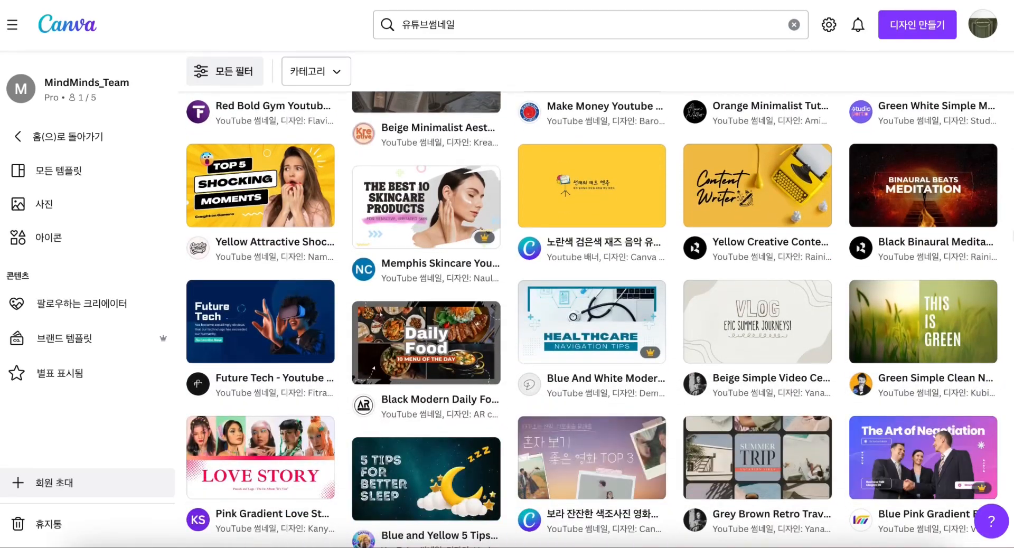
pyautogui.scroll(-5, 592, 317)
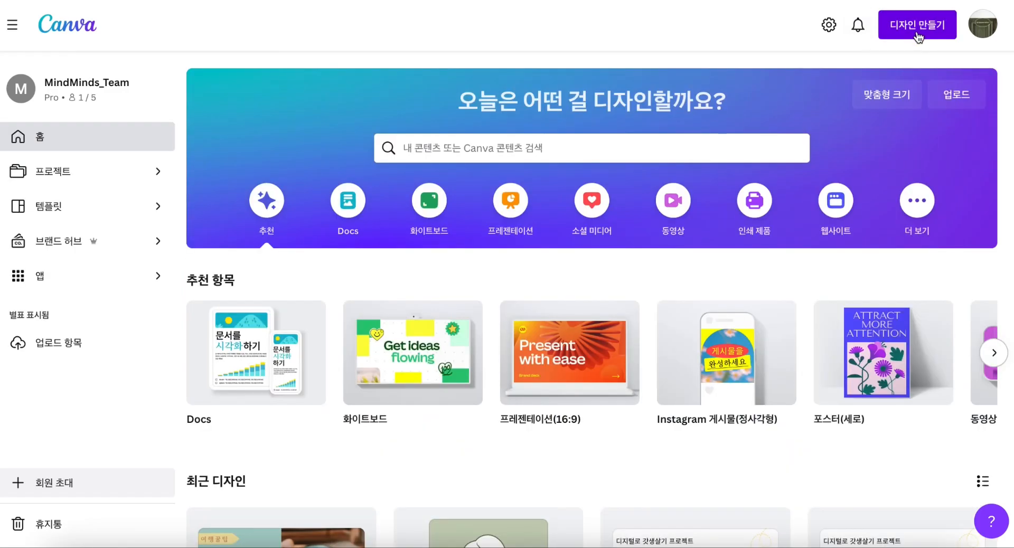
# Create a new blank YouTube thumbnail design and look through the templates offered for it.
pyautogui.click(918, 26)
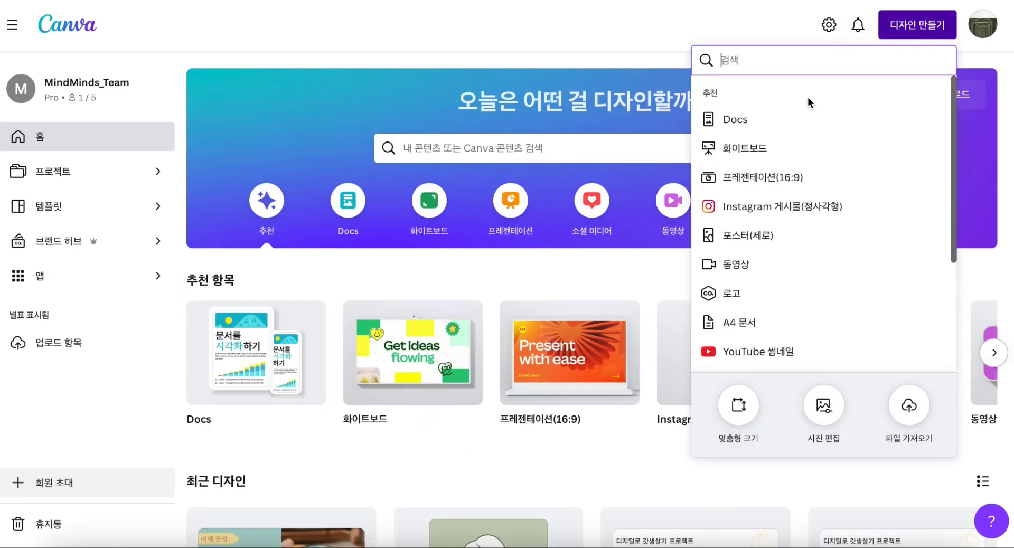
pyautogui.click(764, 362)
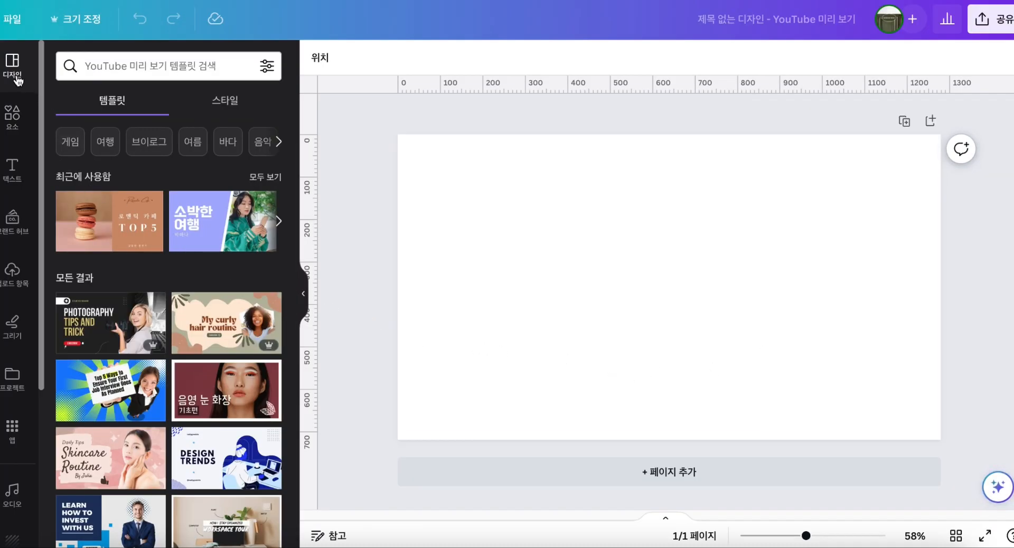
pyautogui.scroll(-2, 296, 275)
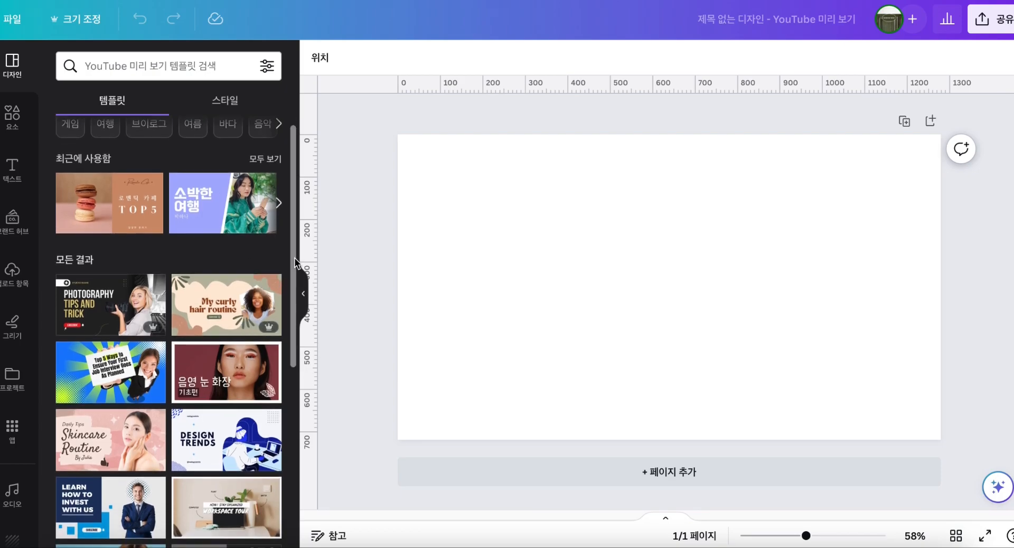
pyautogui.moveTo(295, 275); pyautogui.dragTo(291, 406)
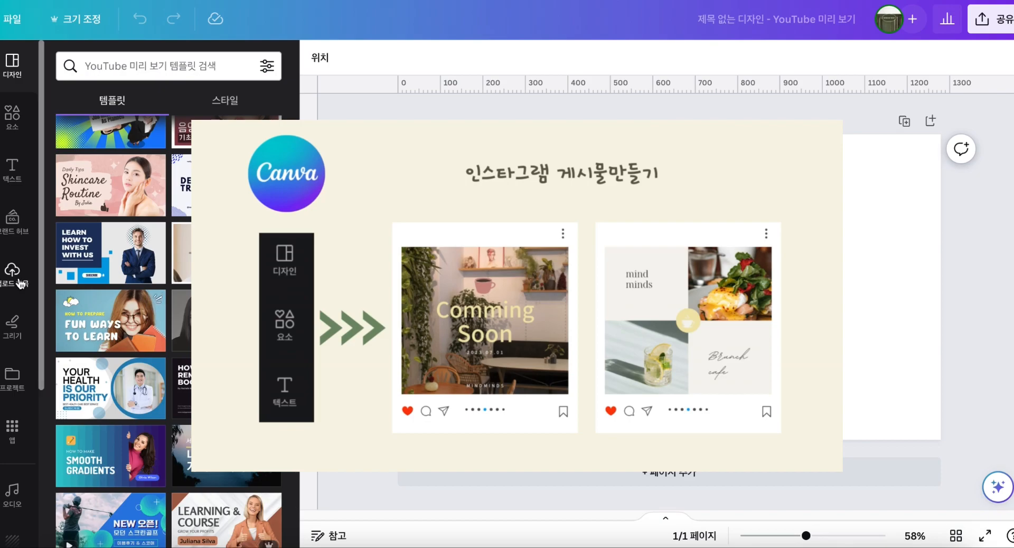
pyautogui.click(20, 284)
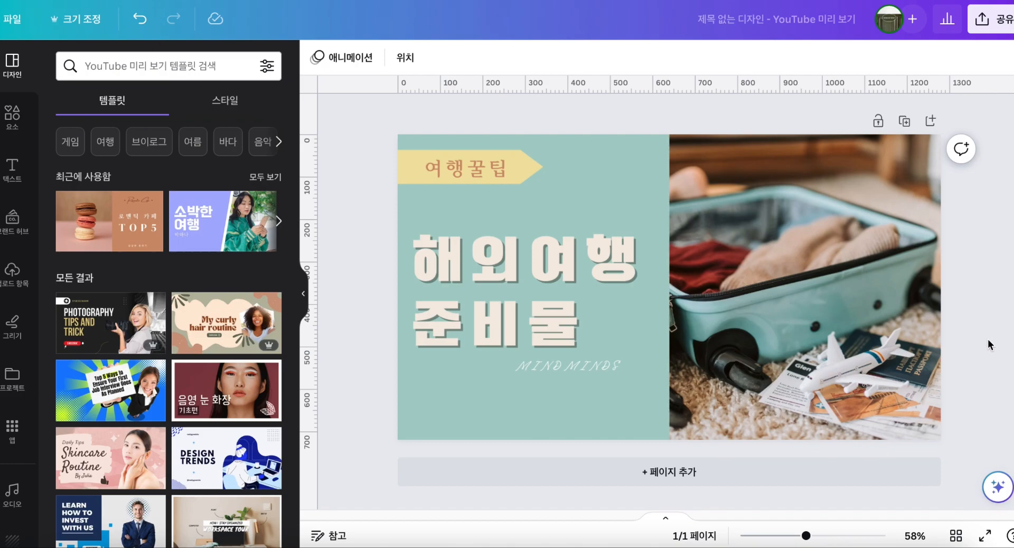
# Add a blank second page below the finished travel thumbnail.
pyautogui.click(676, 482)
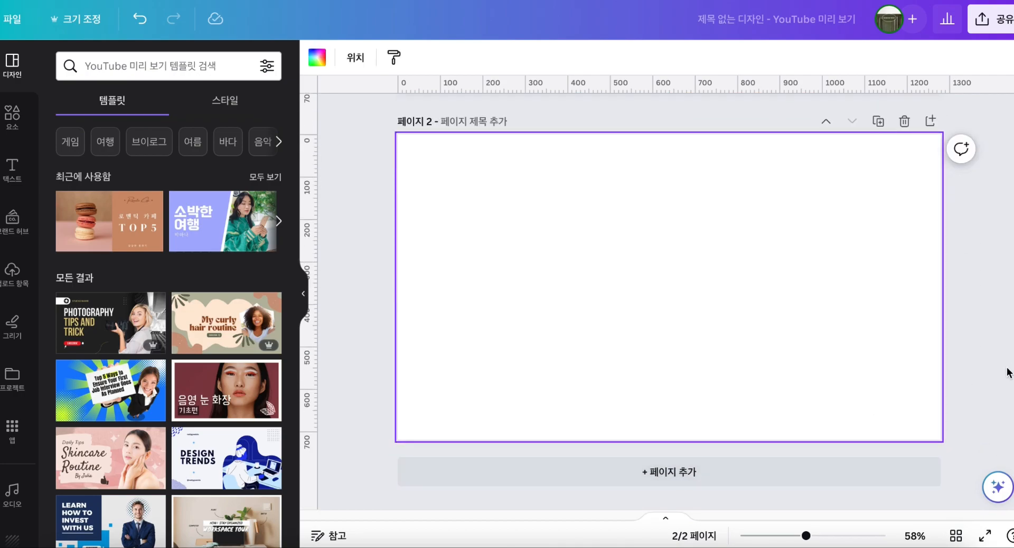
pyautogui.scroll(5, 565, 253)
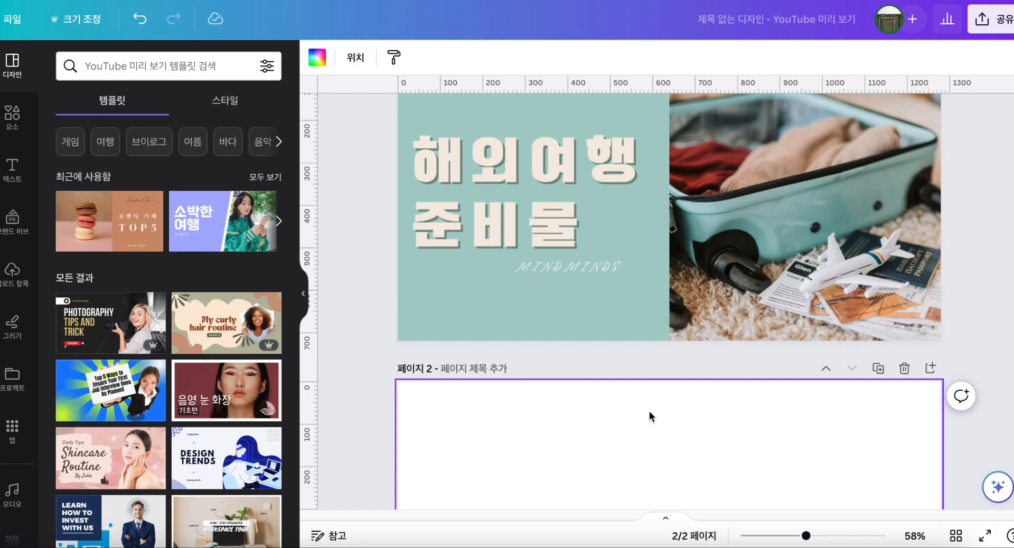
pyautogui.scroll(-4, 615, 421)
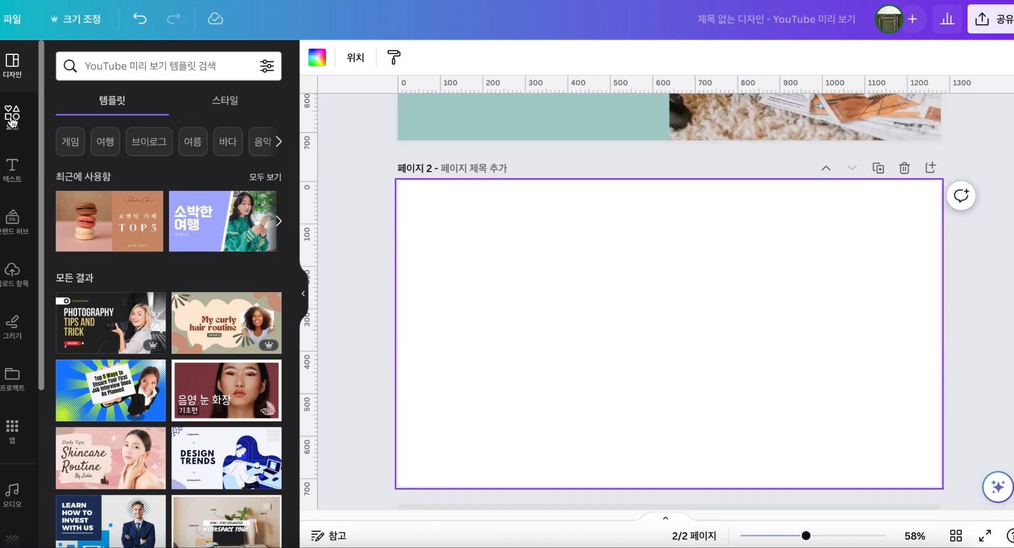
# Insert a single-image grid on page 2 and narrow it to cover only the right half of the page.
pyautogui.click(12, 117)
pyautogui.scroll(-8, 219, 319)
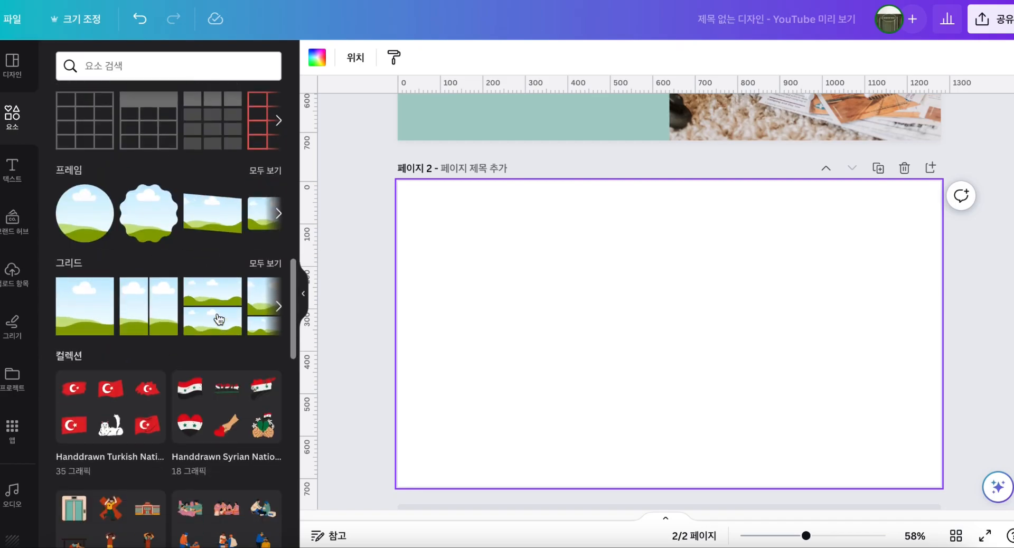
pyautogui.click(92, 321)
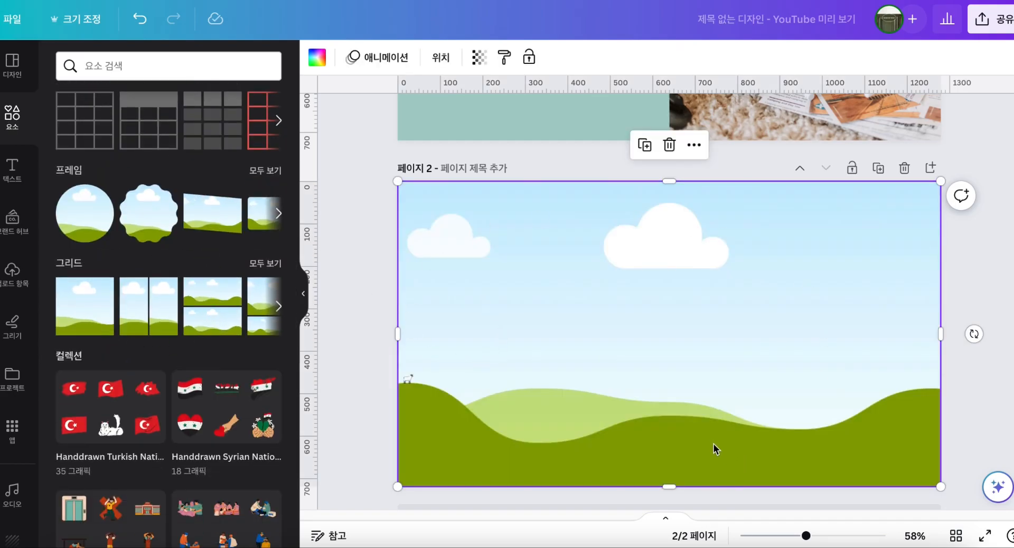
pyautogui.moveTo(398, 334); pyautogui.dragTo(672, 349)
pyautogui.click(977, 378)
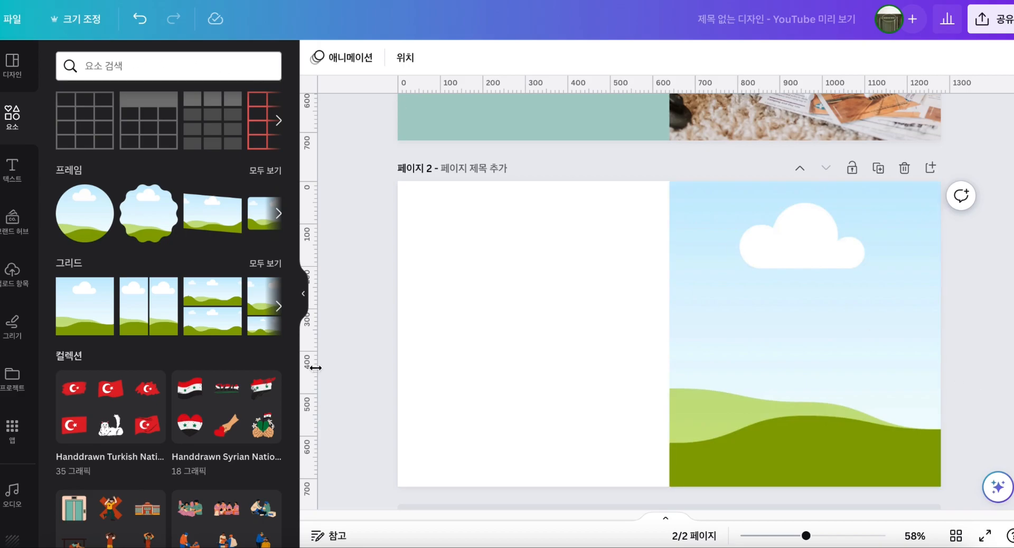
# Place a vertical guide at the middle of page 2 and check the ruler and guide view settings.
pyautogui.moveTo(311, 387); pyautogui.dragTo(668, 393)
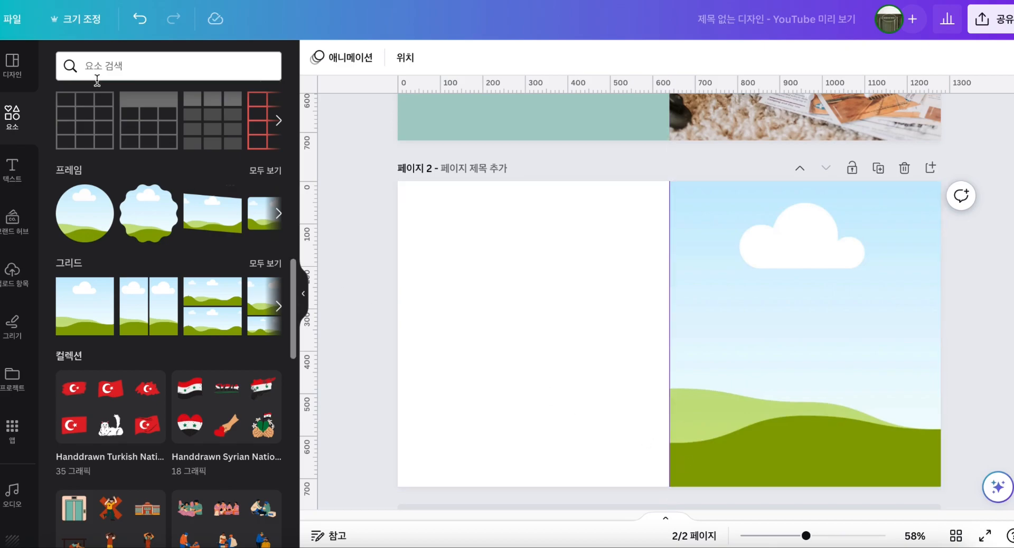
pyautogui.click(11, 21)
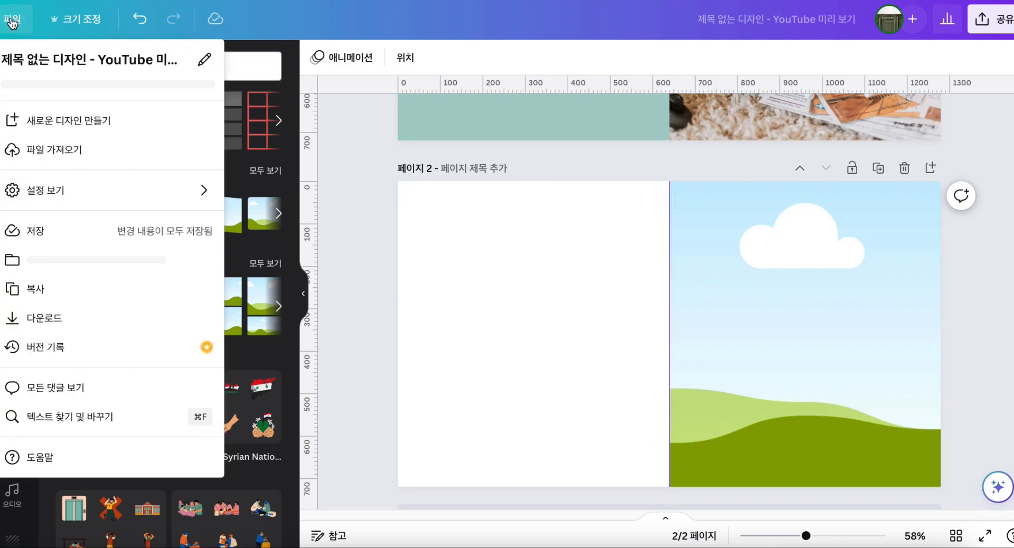
pyautogui.moveTo(56, 218)
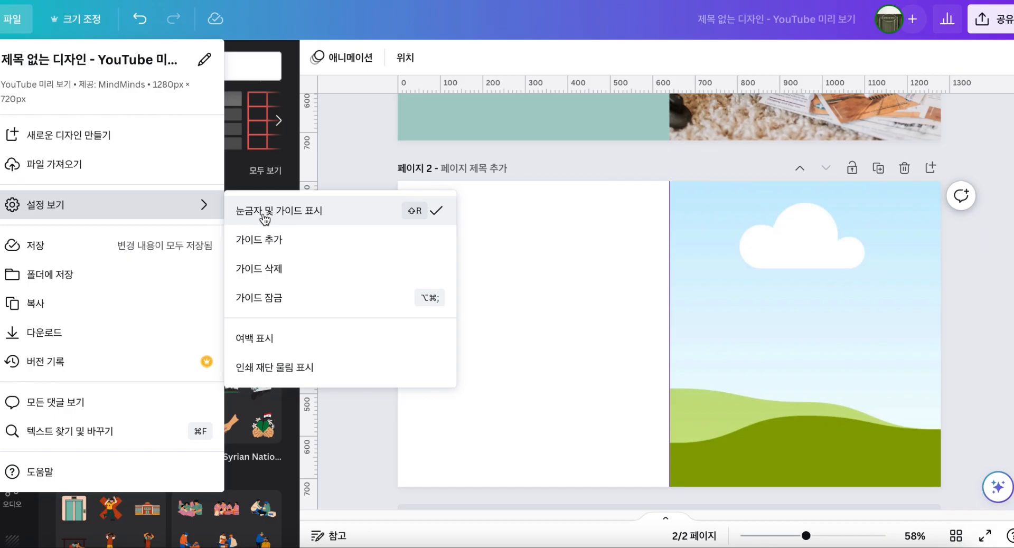
pyautogui.click(814, 362)
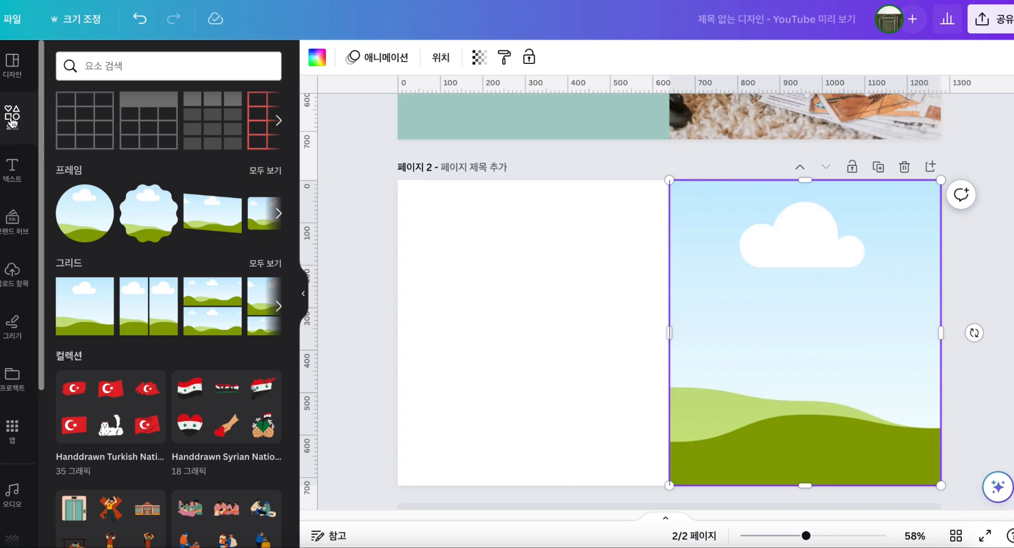
# Fill the grid on page 2 with the recently used photo of the open mint suitcase.
pyautogui.scroll(15, 132, 206)
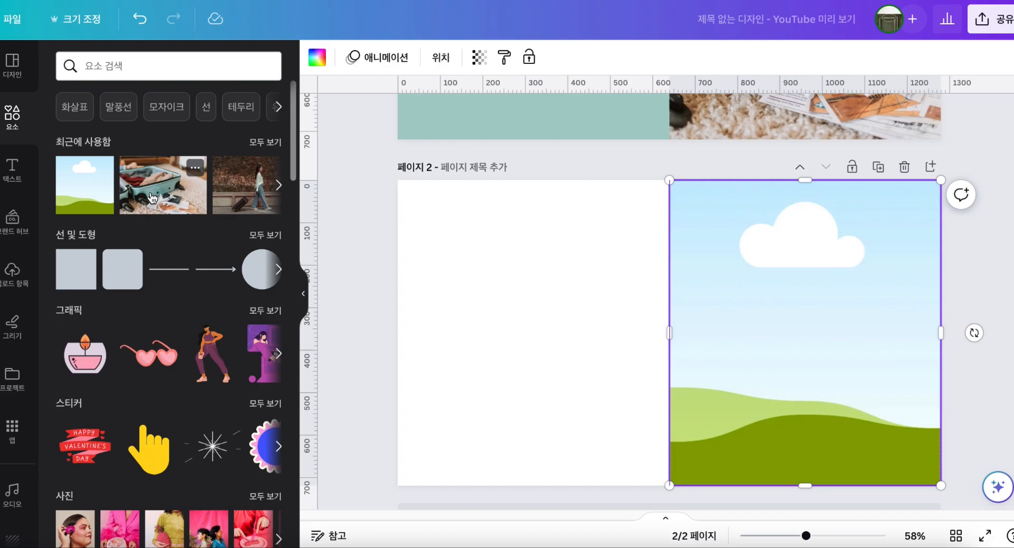
pyautogui.click(152, 199)
pyautogui.moveTo(603, 347); pyautogui.dragTo(765, 338)
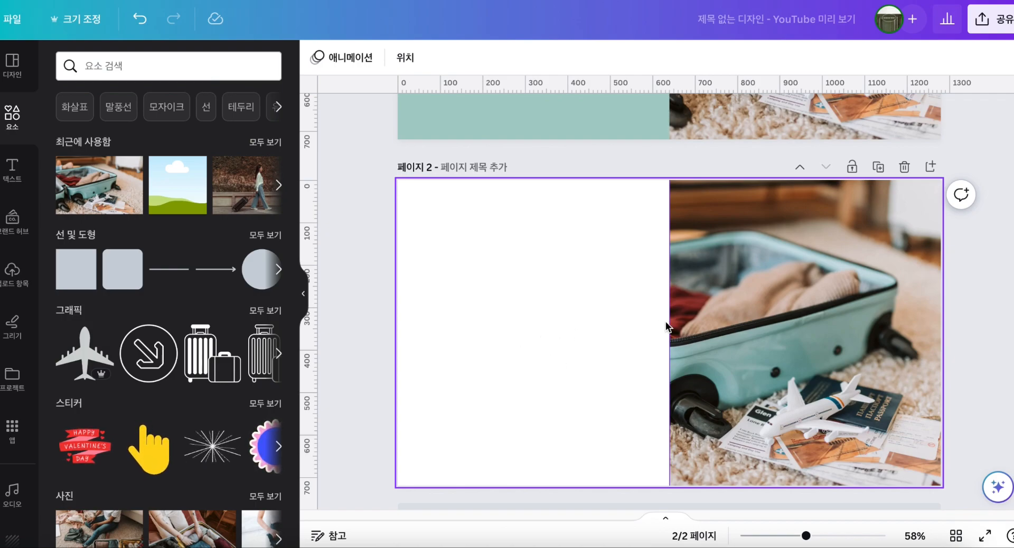
# Try the colours extracted from the suitcase photo as page 2's background, ending on the grey-green #7F9793.
pyautogui.click(731, 322)
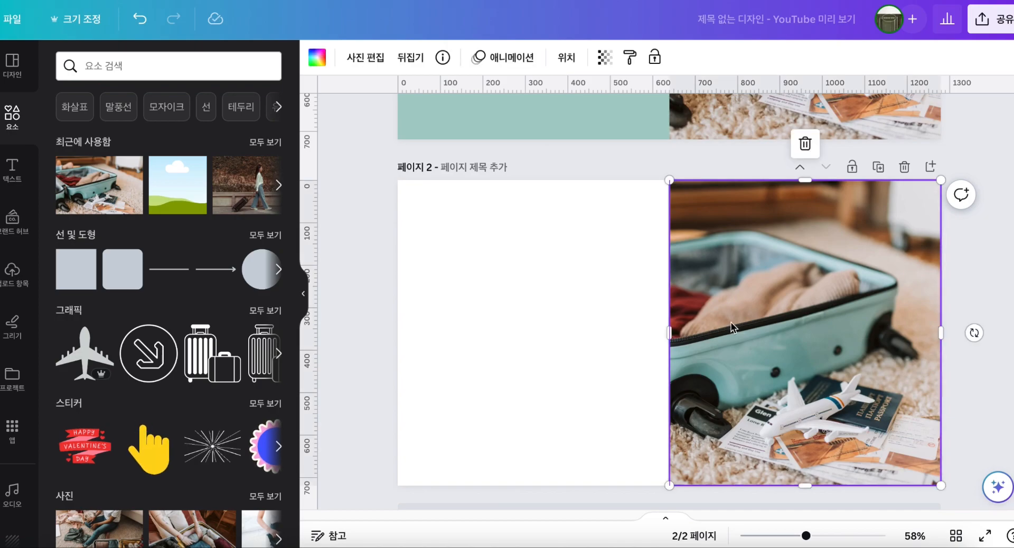
pyautogui.click(317, 58)
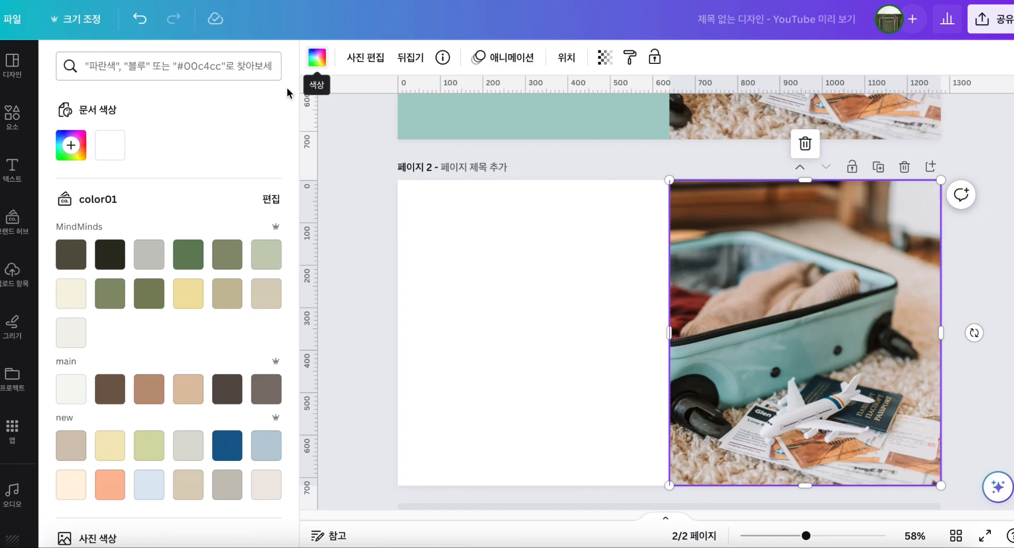
pyautogui.scroll(-7, 236, 195)
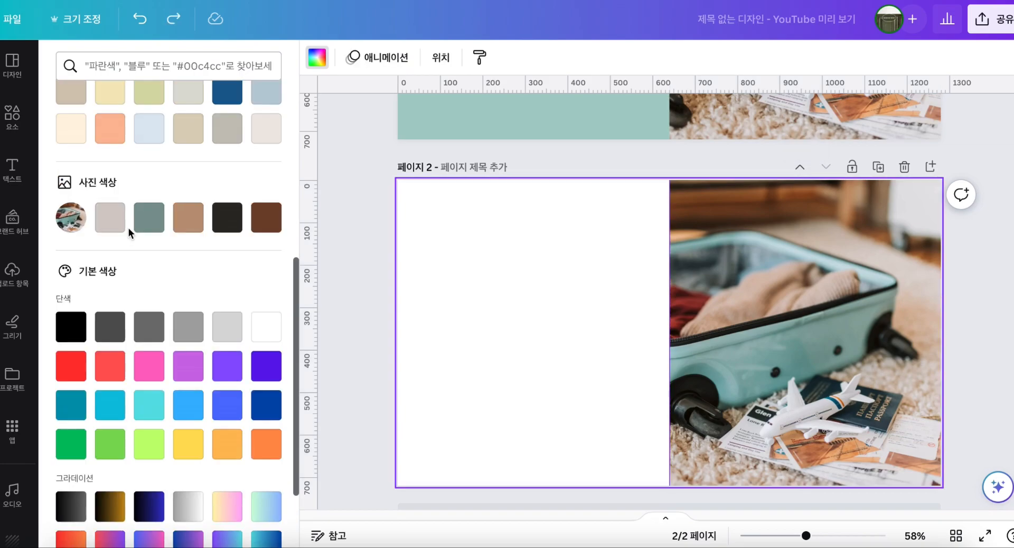
pyautogui.click(107, 225)
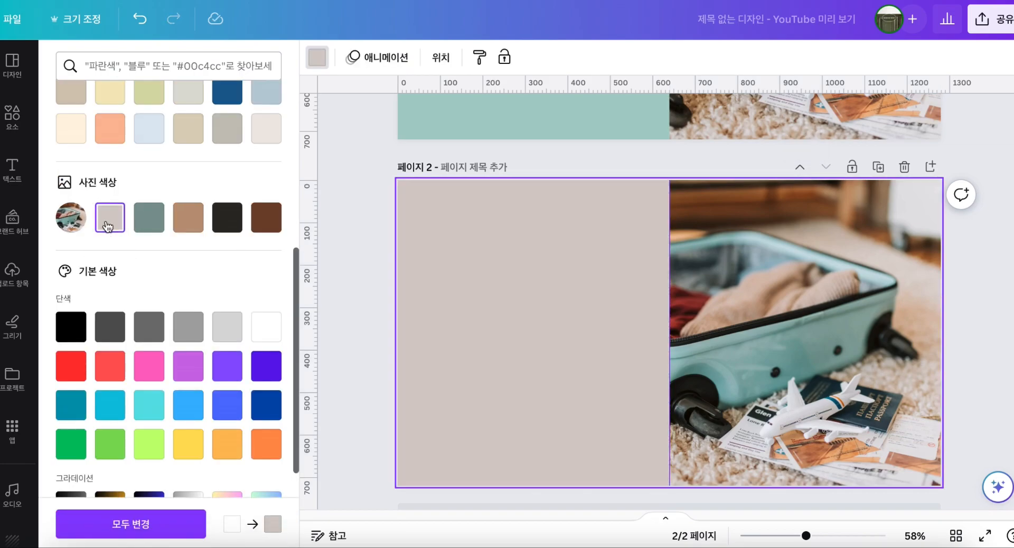
pyautogui.click(149, 219)
pyautogui.click(188, 228)
pyautogui.click(227, 226)
pyautogui.click(273, 228)
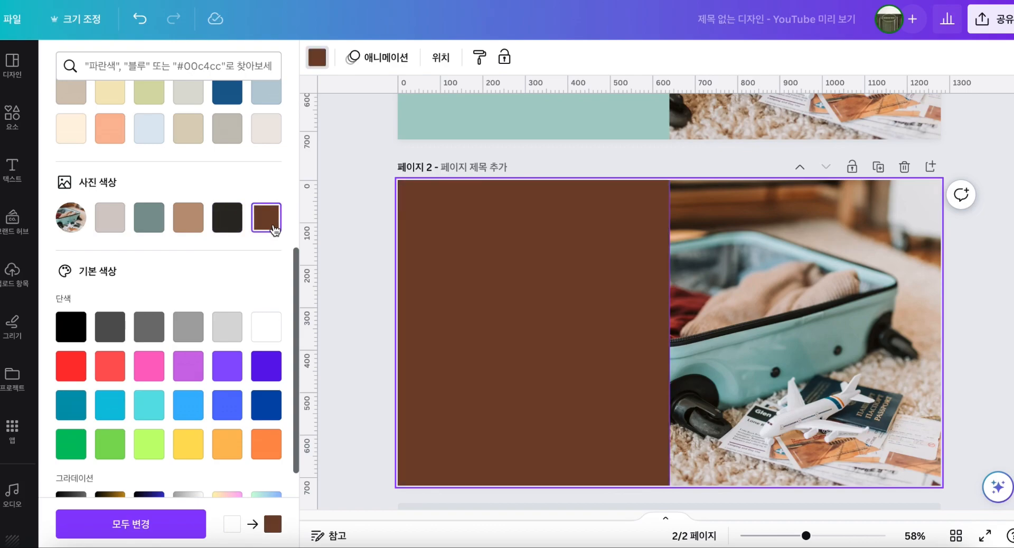
pyautogui.click(149, 217)
pyautogui.scroll(6, 159, 306)
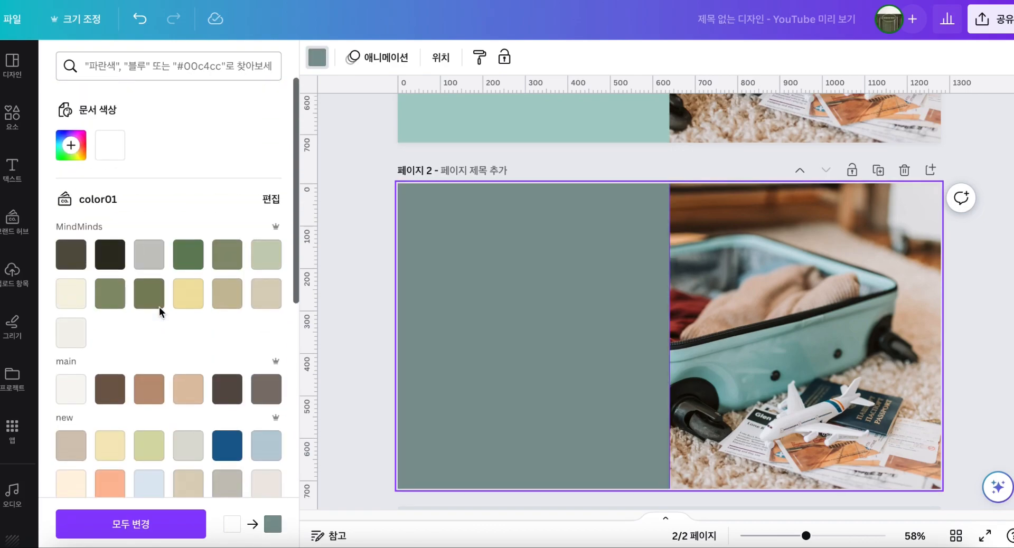
# Set page 2's background to the custom colour #B6D4CF.
pyautogui.click(64, 151)
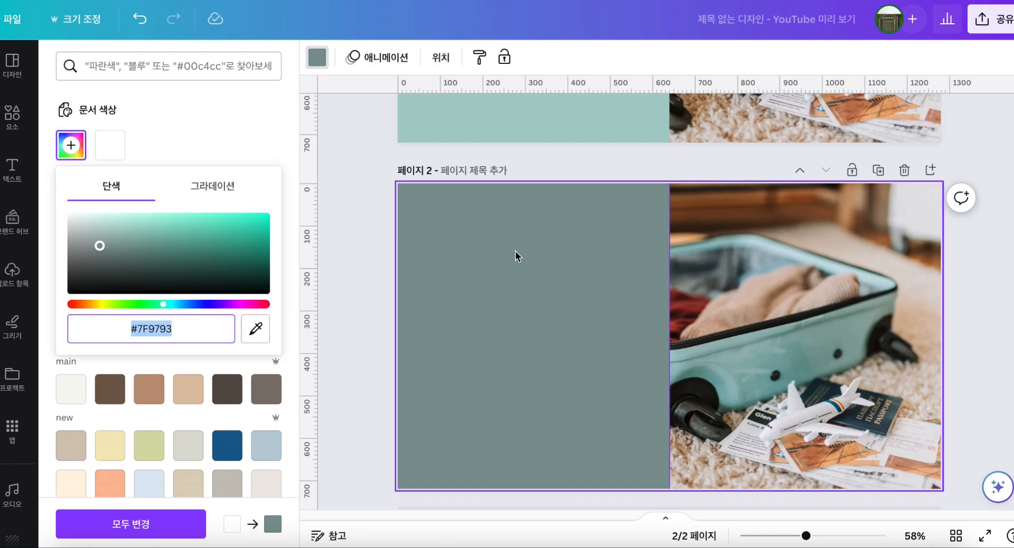
pyautogui.moveTo(113, 325); pyautogui.dragTo(195, 331)
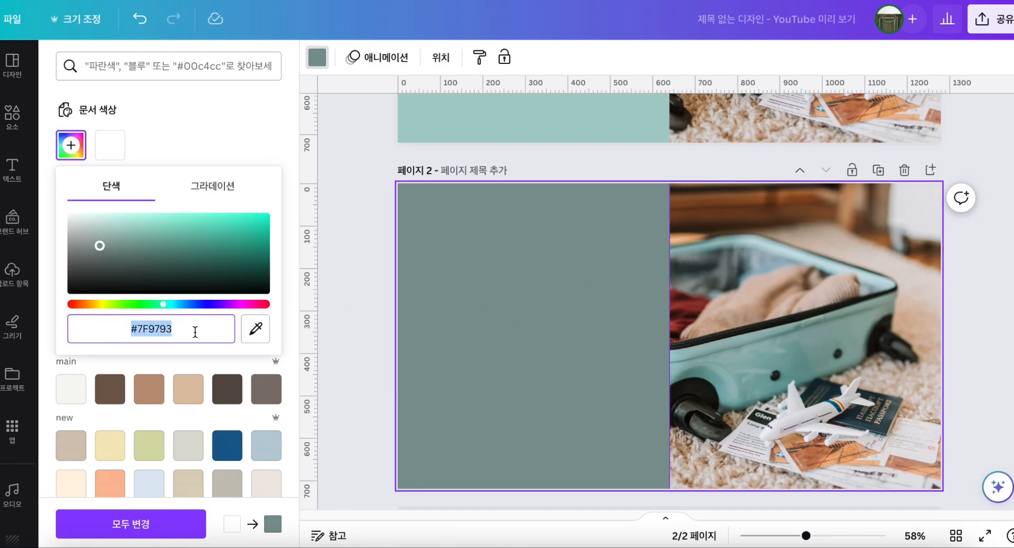
pyautogui.write('#B6D4CF')
pyautogui.press('Return')
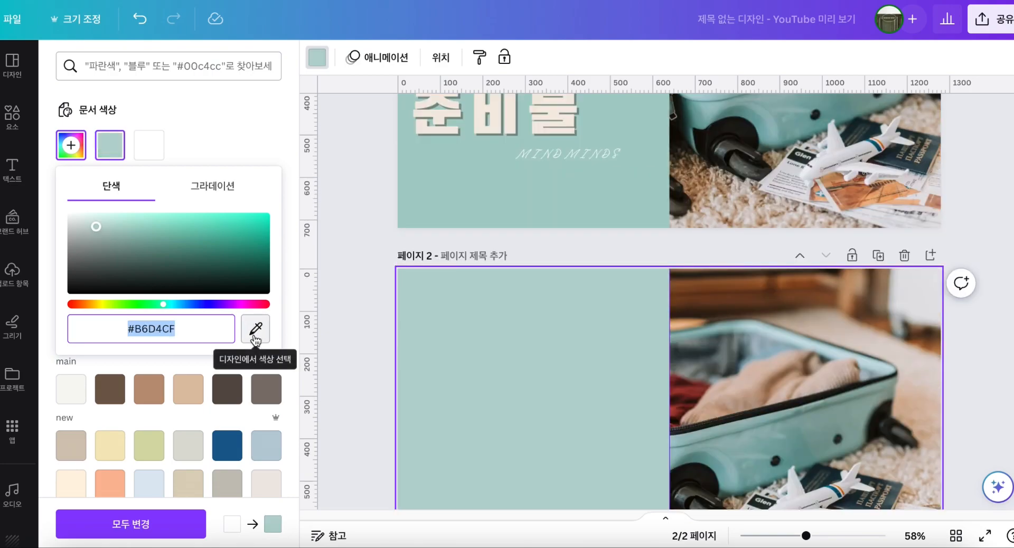
# Try background colours sampled from the photo, first #B08866 from the beige clothes and then #84ACA9 from the suitcase.
pyautogui.click(258, 336)
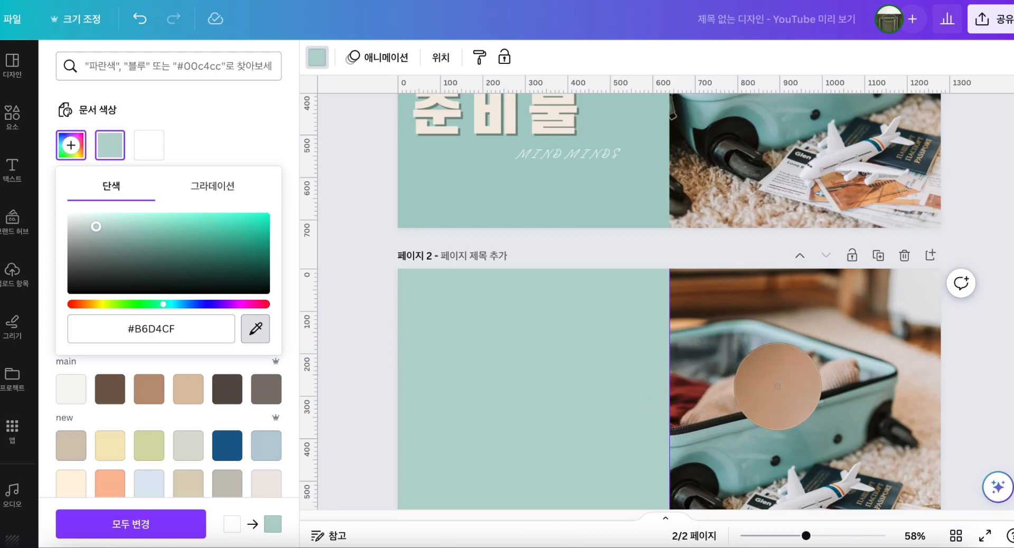
pyautogui.click(776, 387)
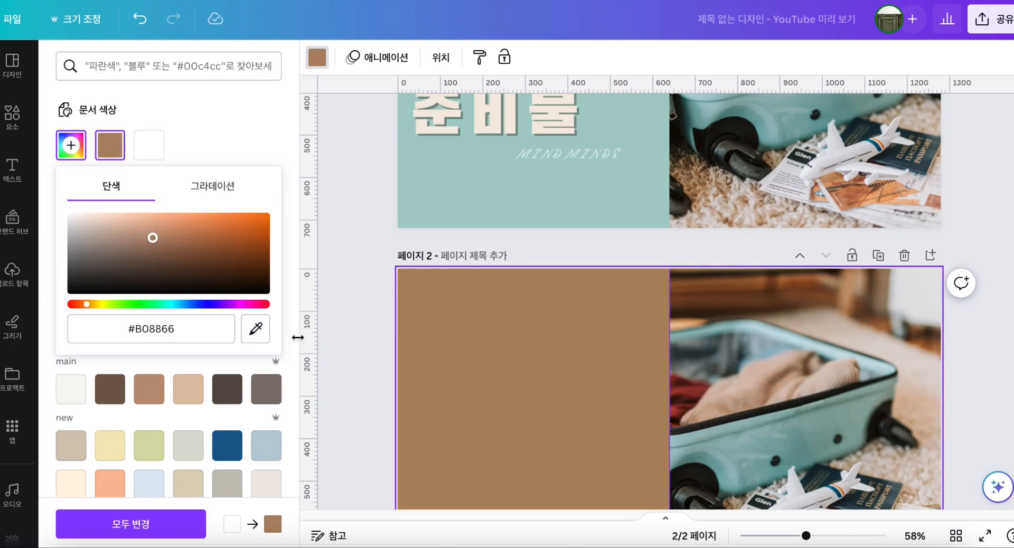
pyautogui.click(255, 329)
pyautogui.click(779, 446)
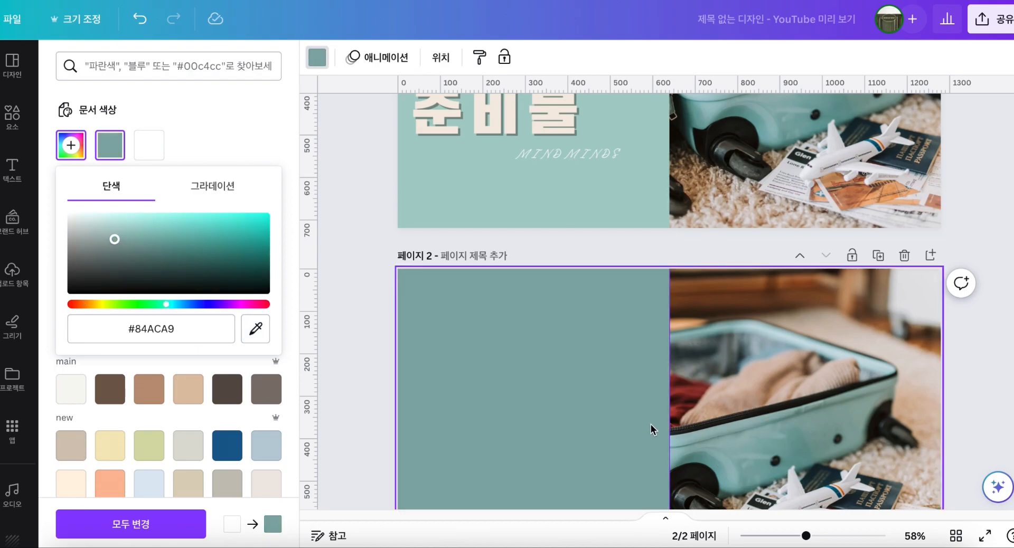
# Sample the mint background of page 1 to set page 2's background to #A9CFC9, and compare the two pages.
pyautogui.scroll(-1, 826, 397)
pyautogui.click(255, 329)
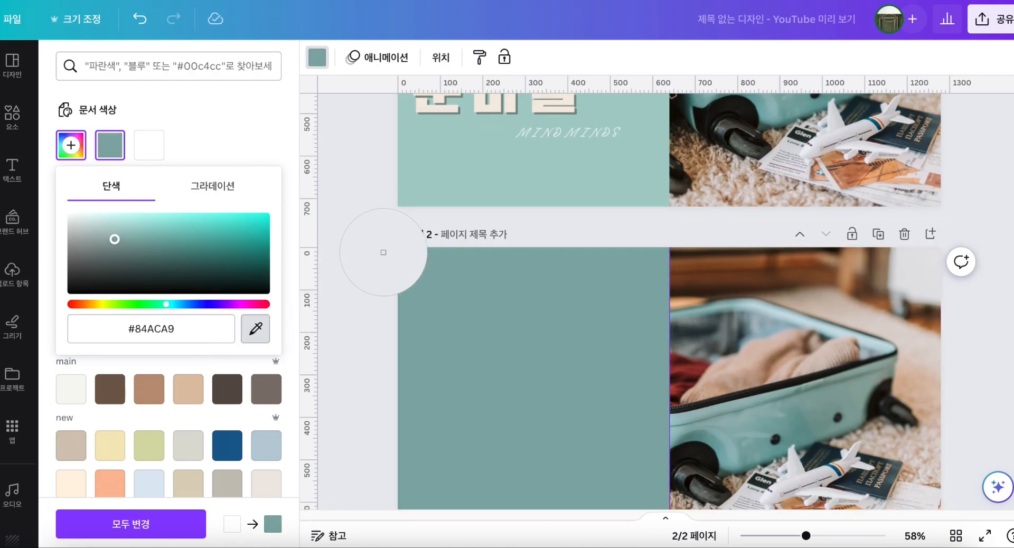
pyautogui.click(443, 172)
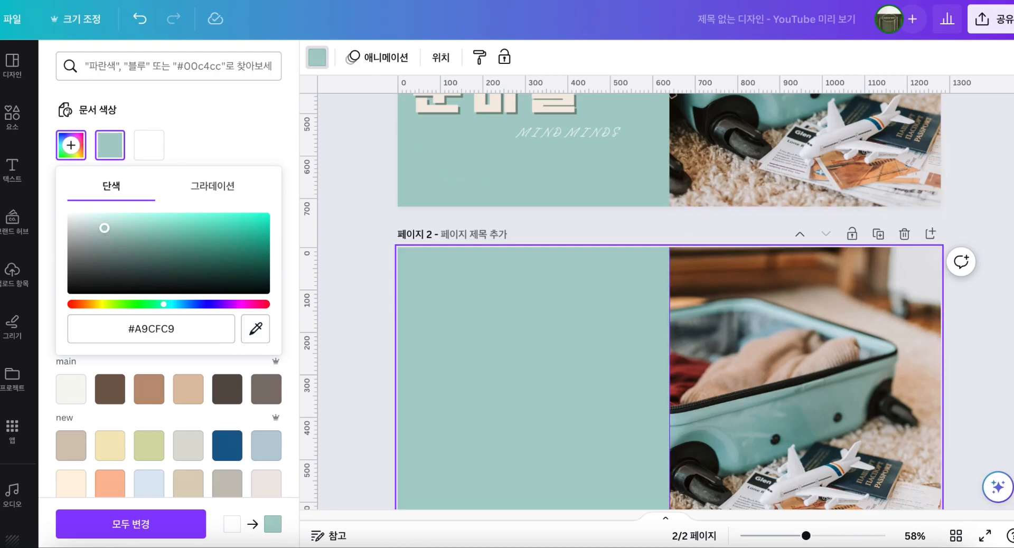
pyautogui.click(792, 327)
pyautogui.scroll(-2, 792, 328)
pyautogui.scroll(5, 792, 328)
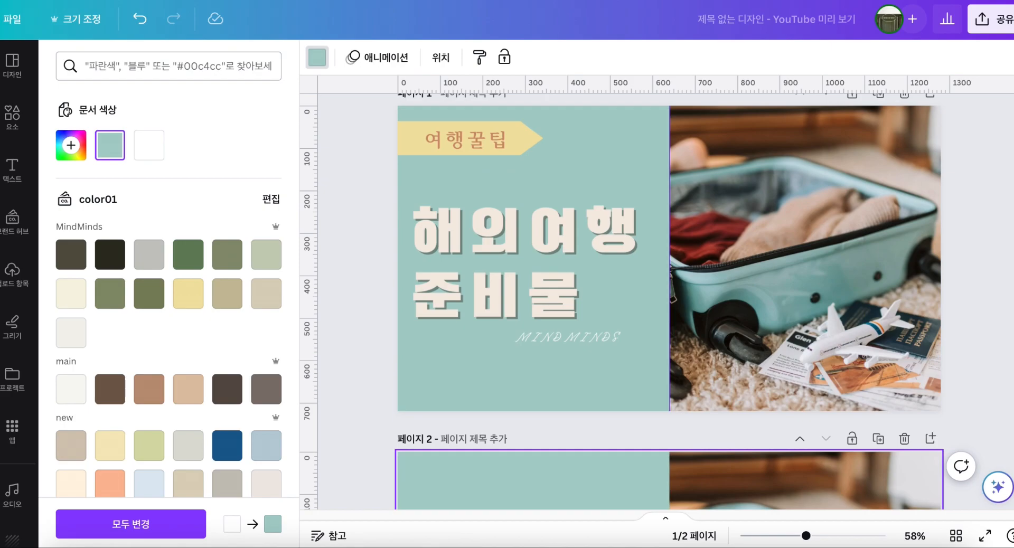
# Search the elements library for "배너" and show all the graphics results.
pyautogui.click(420, 156)
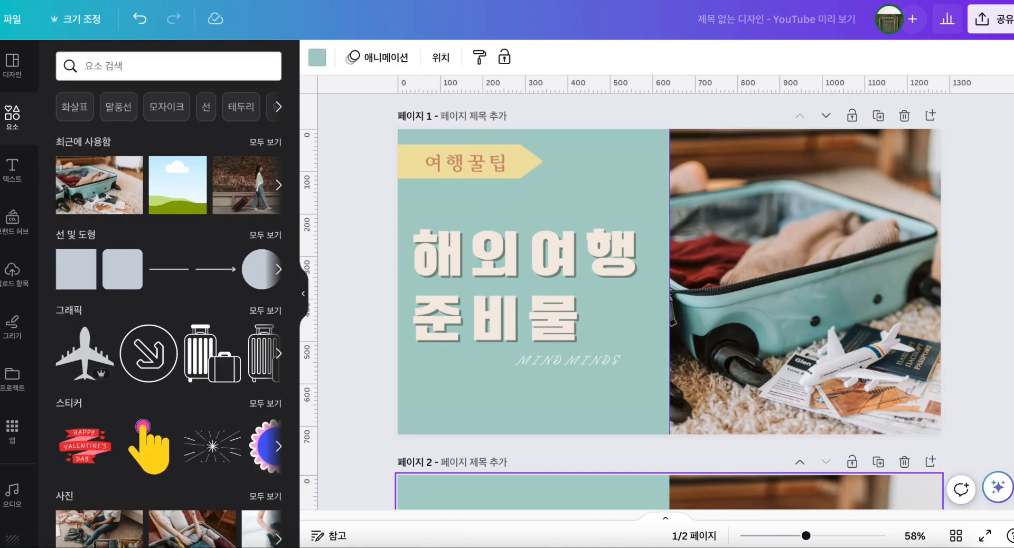
pyautogui.scroll(-3, 687, 301)
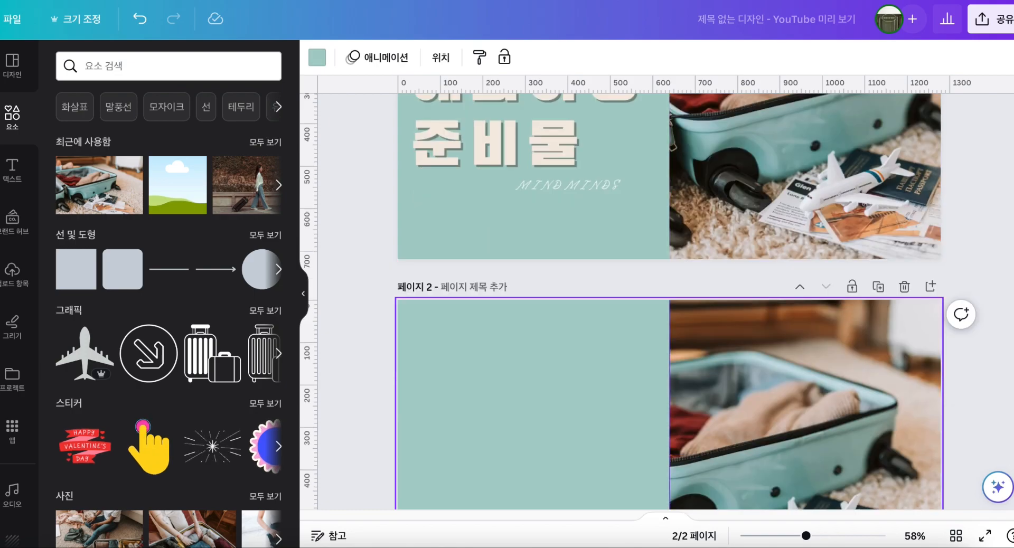
pyautogui.scroll(-2, 687, 300)
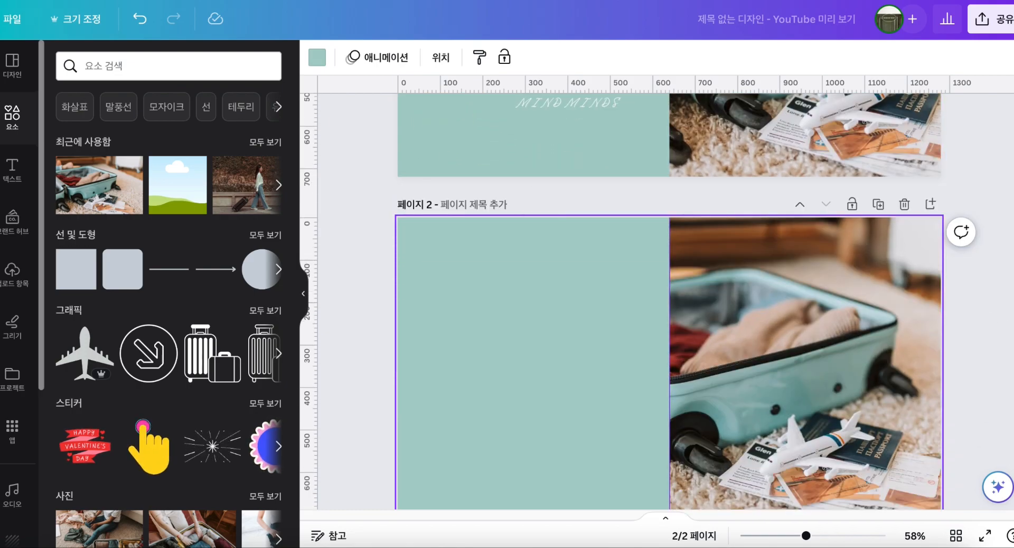
pyautogui.click(114, 65)
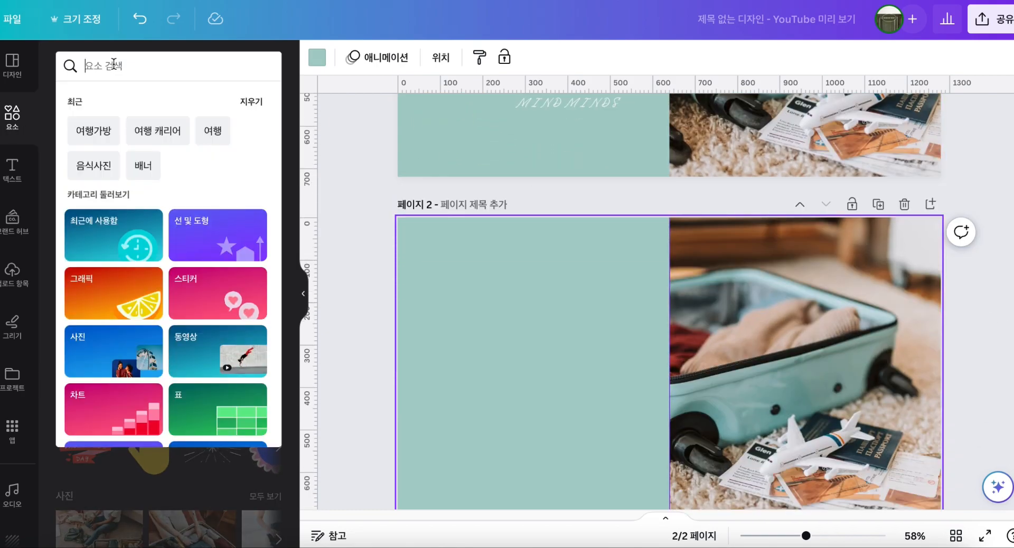
pyautogui.write('배너')
pyautogui.press('Return')
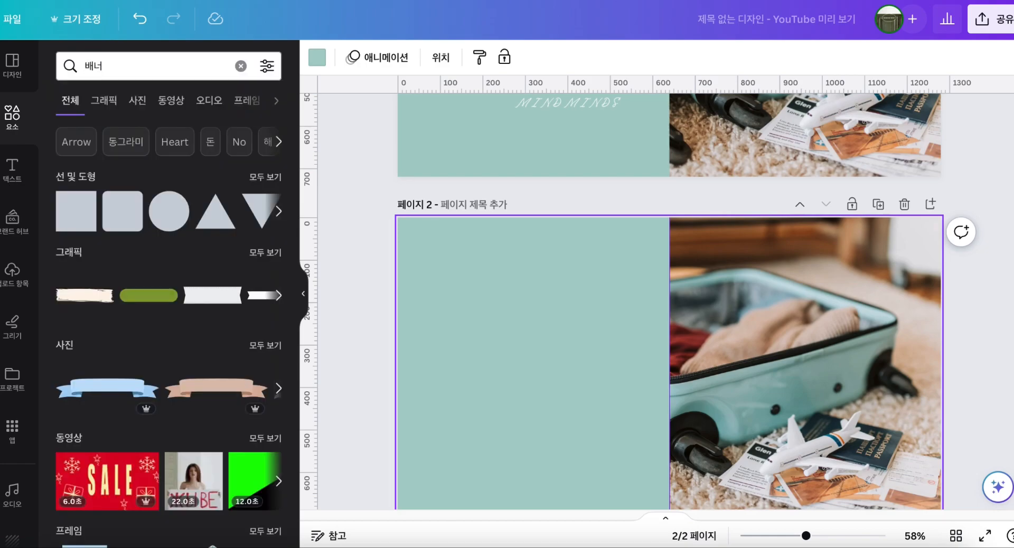
pyautogui.click(268, 179)
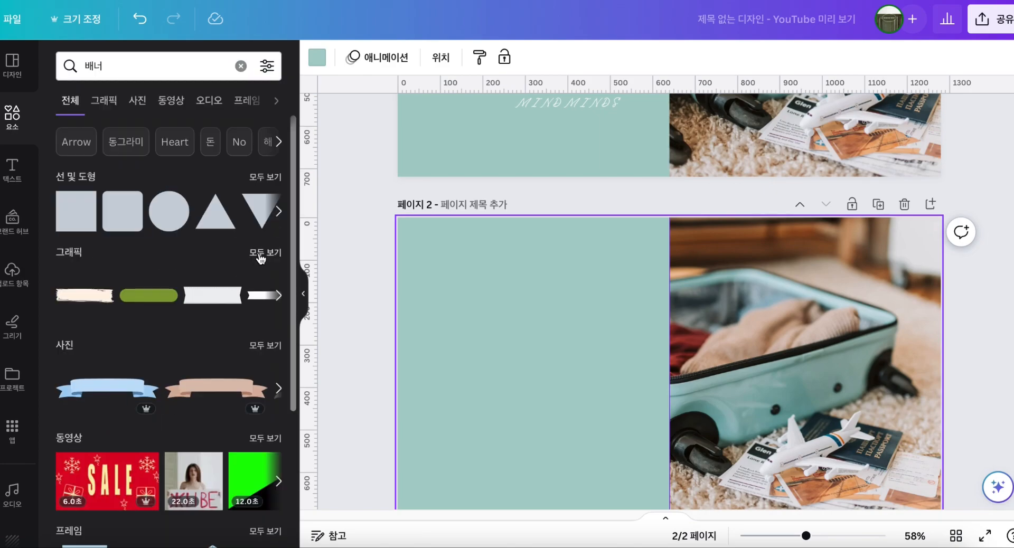
pyautogui.click(260, 253)
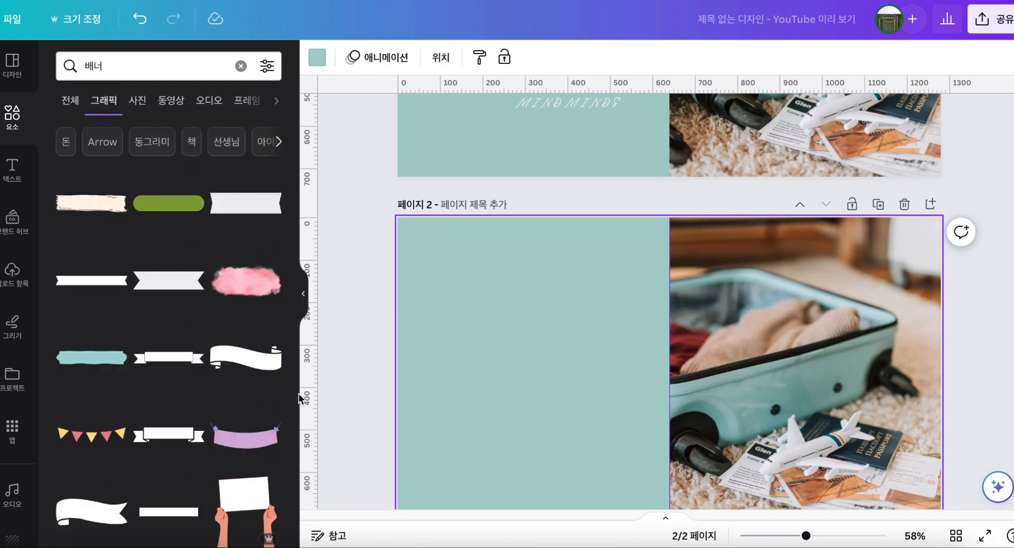
# Add the arrow-ended banner shape from the lines and shapes to page 2's upper left edge and widen it to about 320 px.
pyautogui.moveTo(296, 391); pyautogui.dragTo(296, 517)
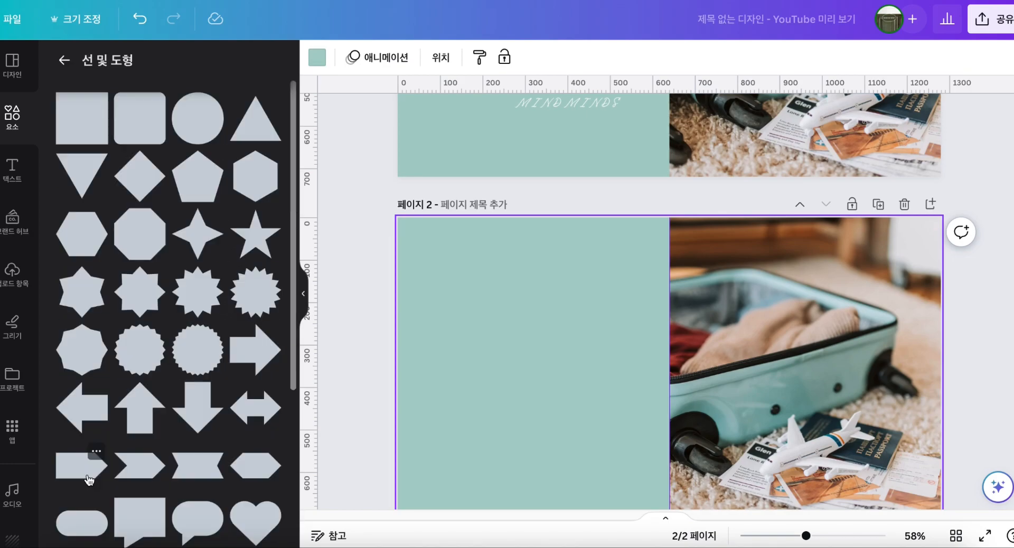
pyautogui.click(82, 465)
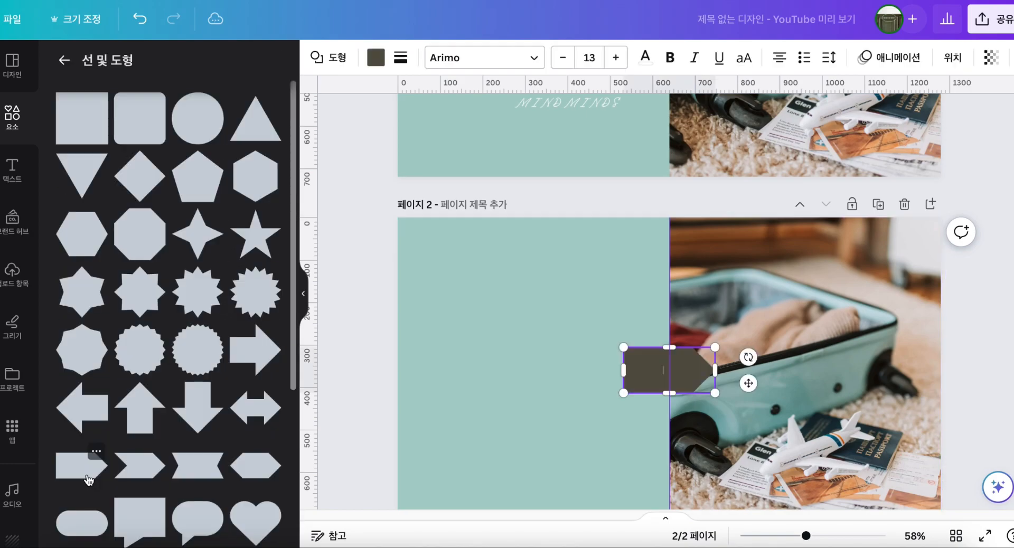
pyautogui.click(647, 384)
pyautogui.moveTo(640, 382); pyautogui.dragTo(440, 275)
pyautogui.moveTo(496, 259); pyautogui.dragTo(534, 258)
# Place a vertical guide at the tip of page 1's banner and stretch page 2's banner shape to it, about 345 px wide.
pyautogui.scroll(5, 332, 359)
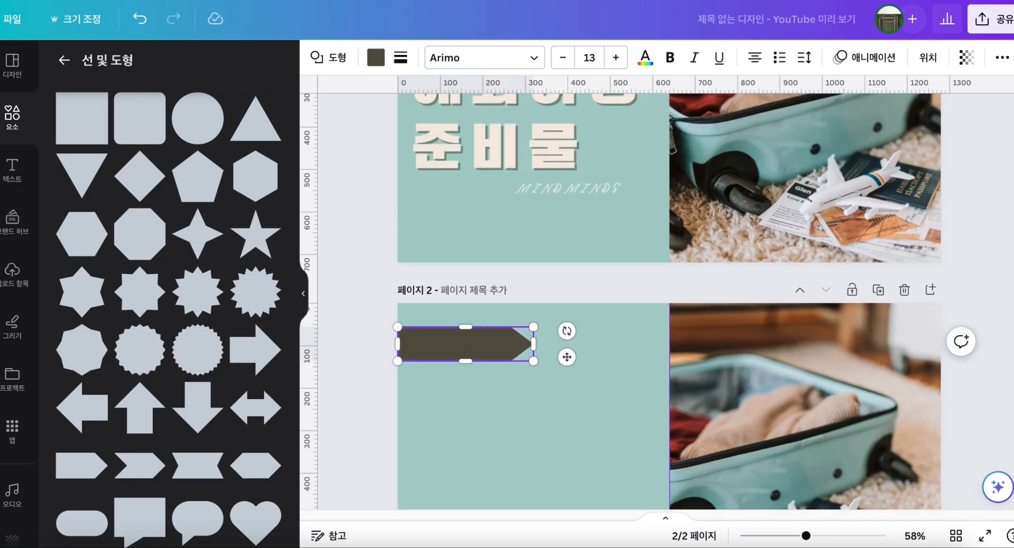
pyautogui.moveTo(310, 366); pyautogui.dragTo(544, 371)
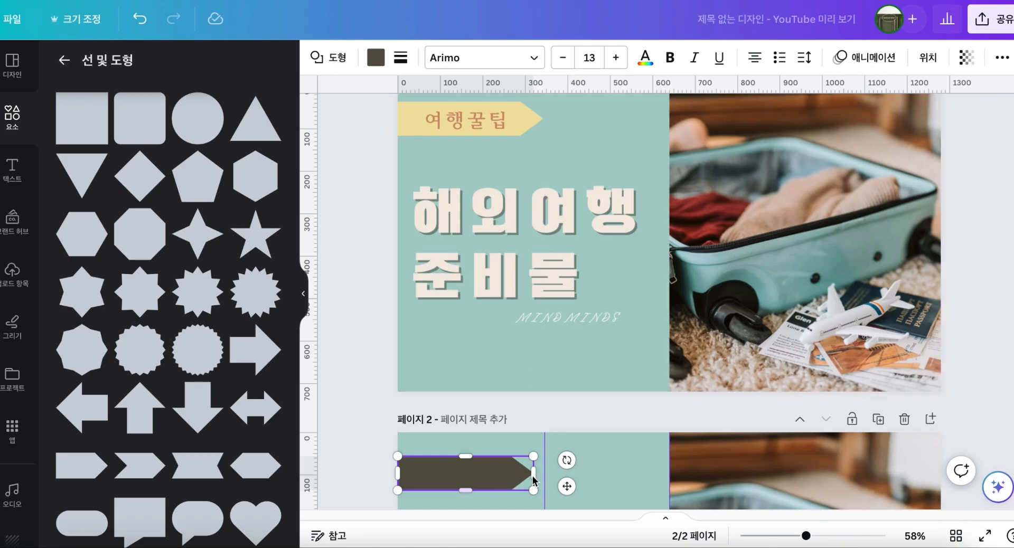
pyautogui.moveTo(536, 474); pyautogui.dragTo(544, 474)
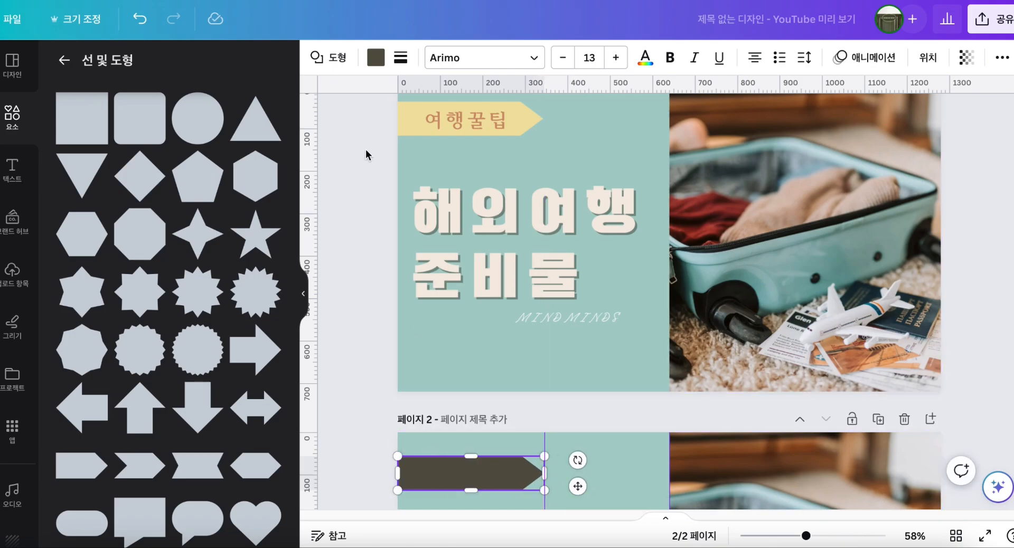
# Sample the yellow of page 1's banner to fill page 2's banner shape with #F0E2A4.
pyautogui.click(376, 58)
pyautogui.click(71, 145)
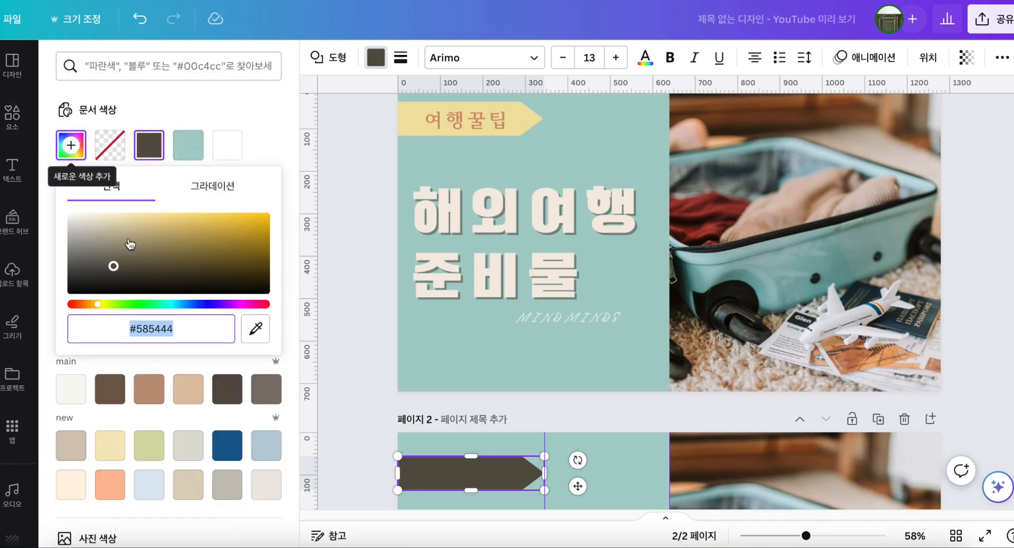
pyautogui.click(255, 328)
pyautogui.click(414, 129)
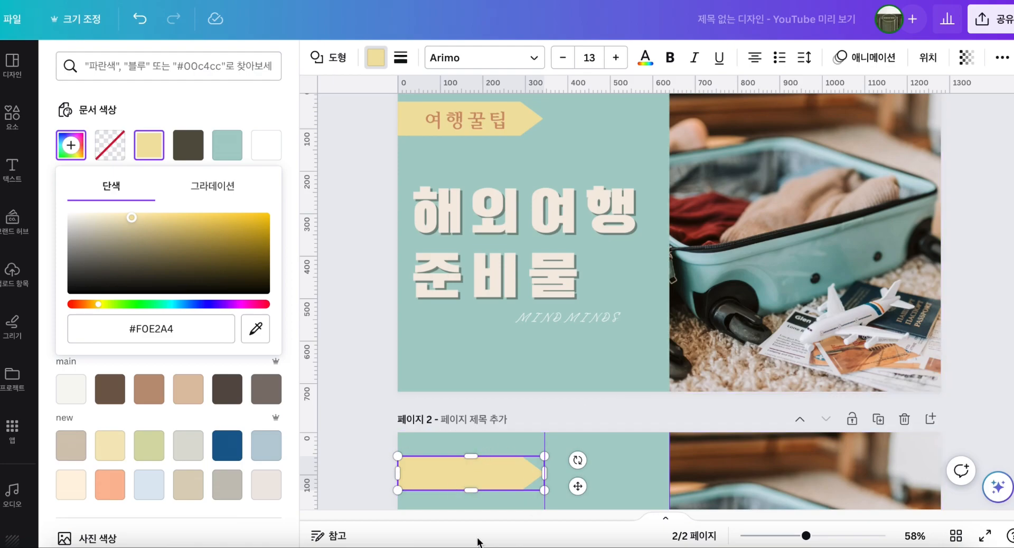
pyautogui.press('Escape')
pyautogui.click(356, 436)
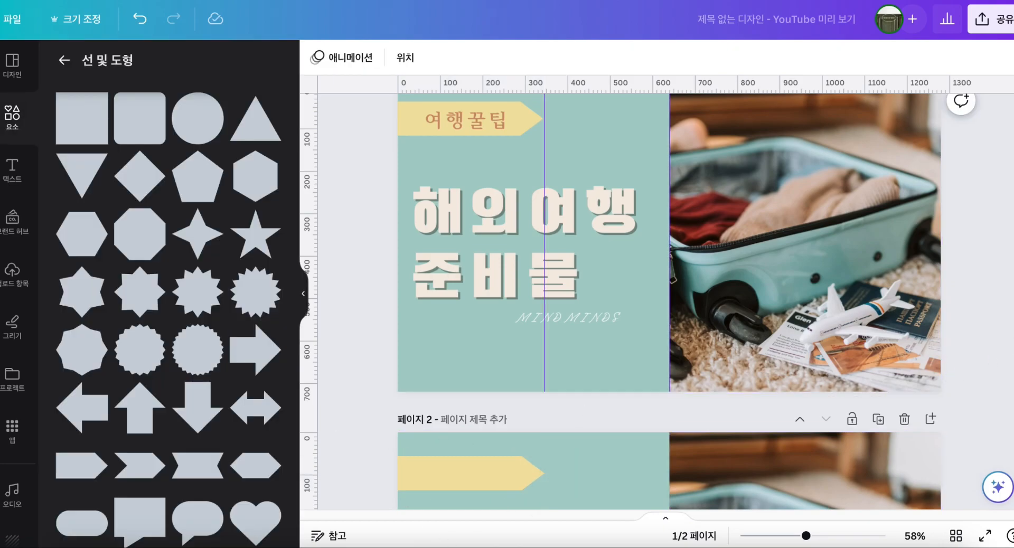
# Add a text box reading "여행꿀팁" to page 2 and enlarge it to font size 50.
pyautogui.scroll(-3, 355, 435)
pyautogui.scroll(1, 356, 436)
pyautogui.scroll(-2, 544, 301)
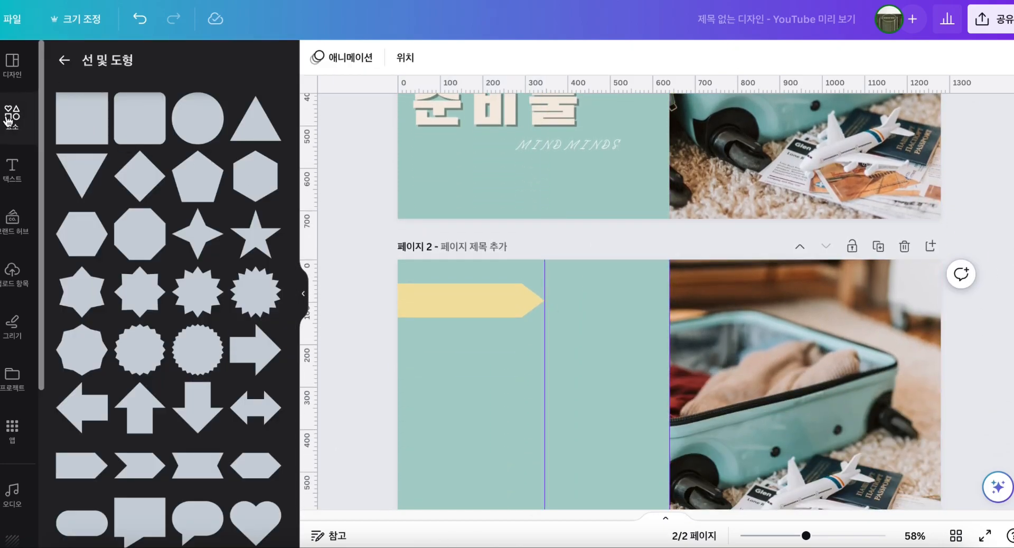
pyautogui.click(11, 168)
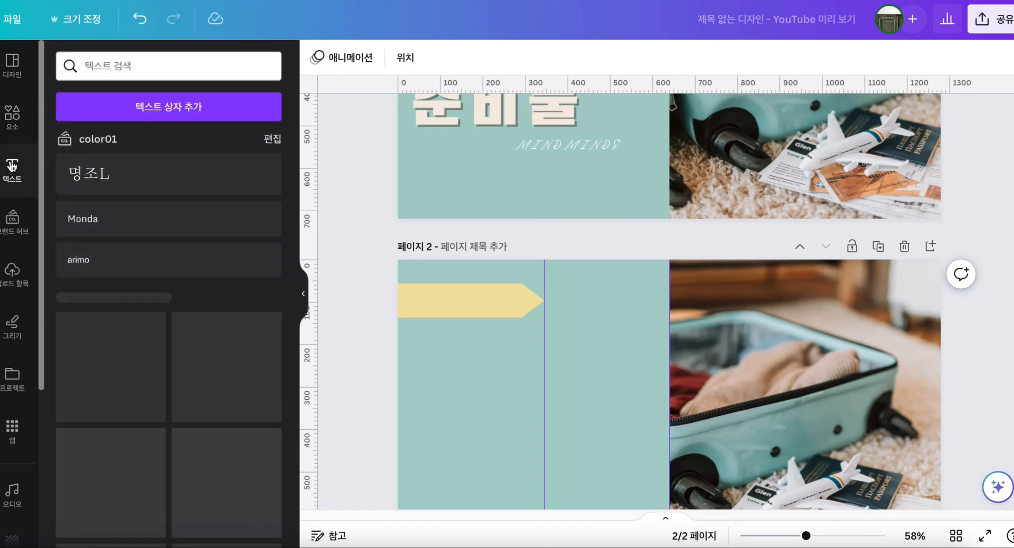
pyautogui.click(177, 115)
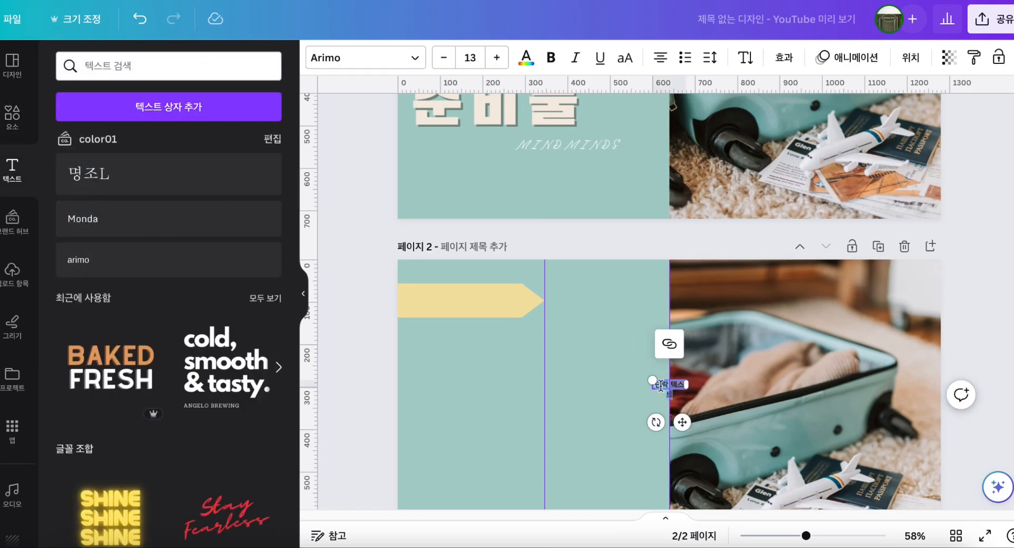
pyautogui.moveTo(653, 381); pyautogui.dragTo(554, 349)
pyautogui.write('여행')
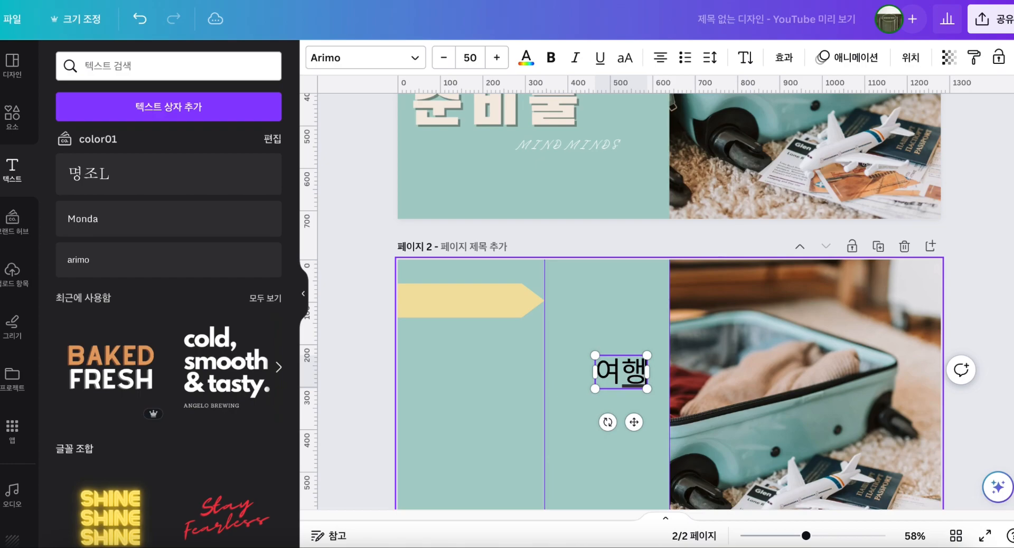
pyautogui.write('꿀티')
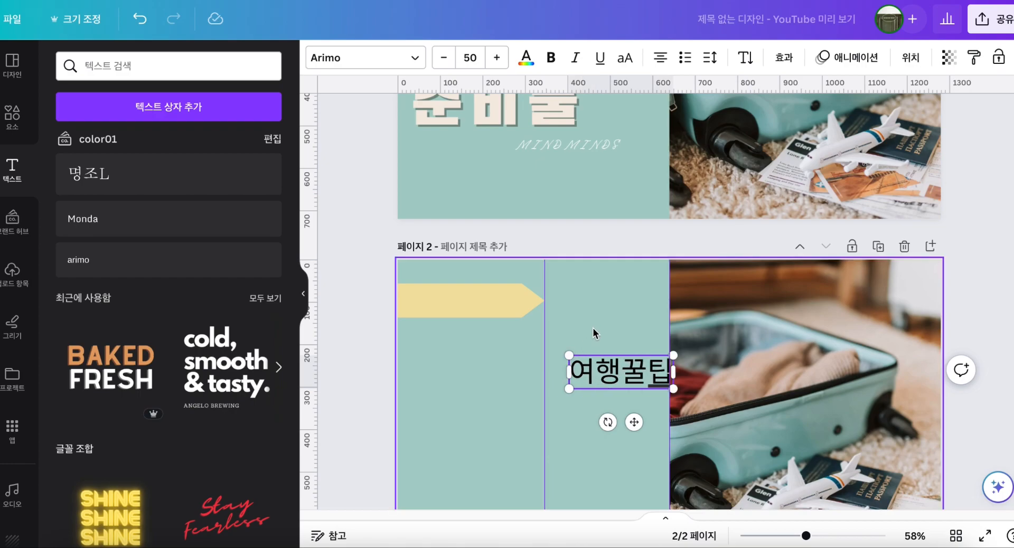
# Move the "여행꿀팁" text onto the yellow banner and set its font to HCR Batang.
pyautogui.scroll(3, 593, 320)
pyautogui.scroll(-5, 591, 324)
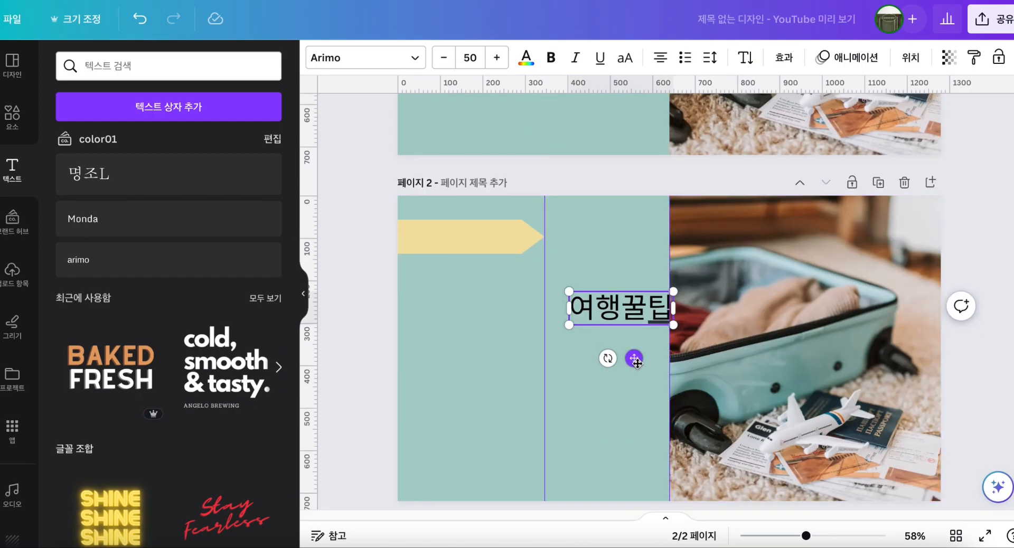
pyautogui.moveTo(633, 358); pyautogui.dragTo(486, 306)
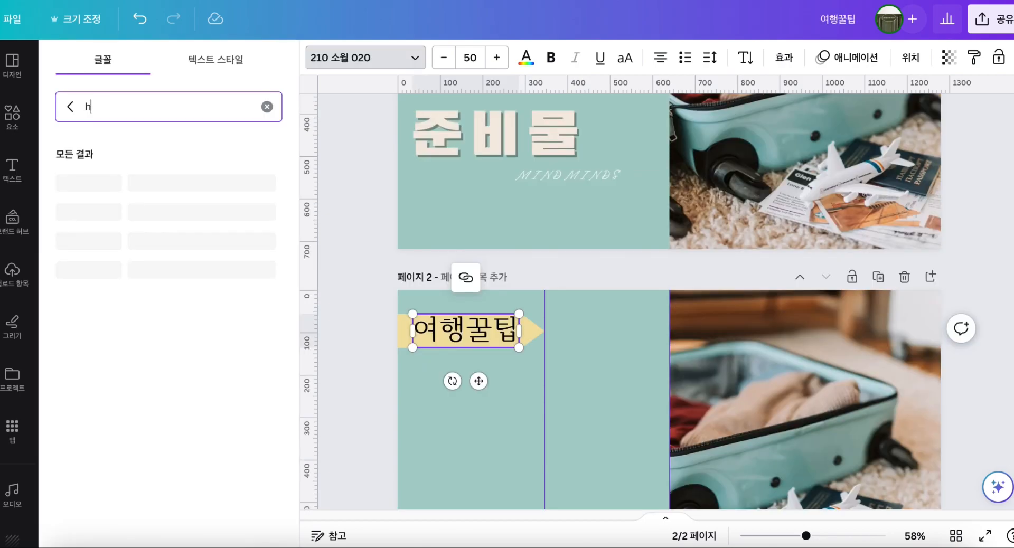
pyautogui.write('cr')
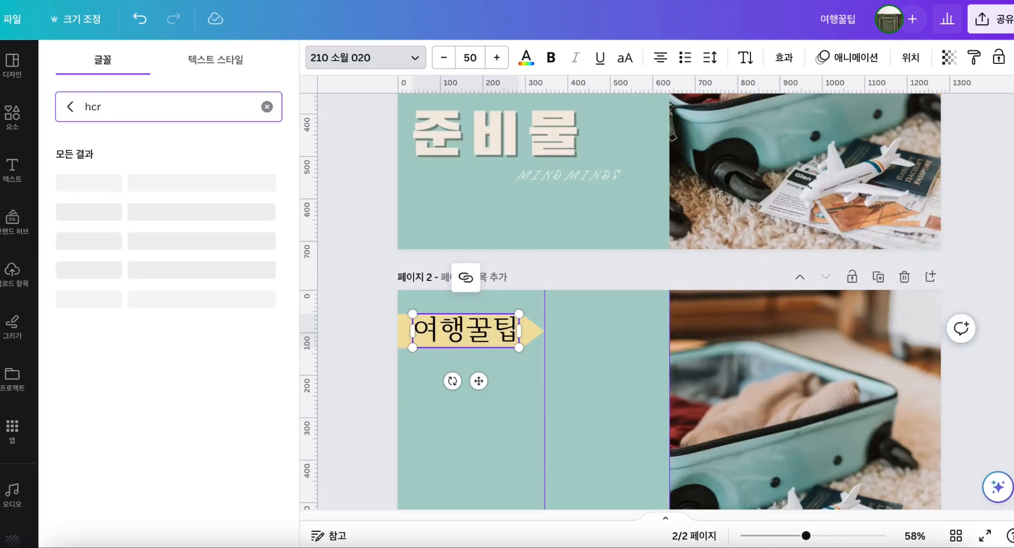
pyautogui.click(89, 190)
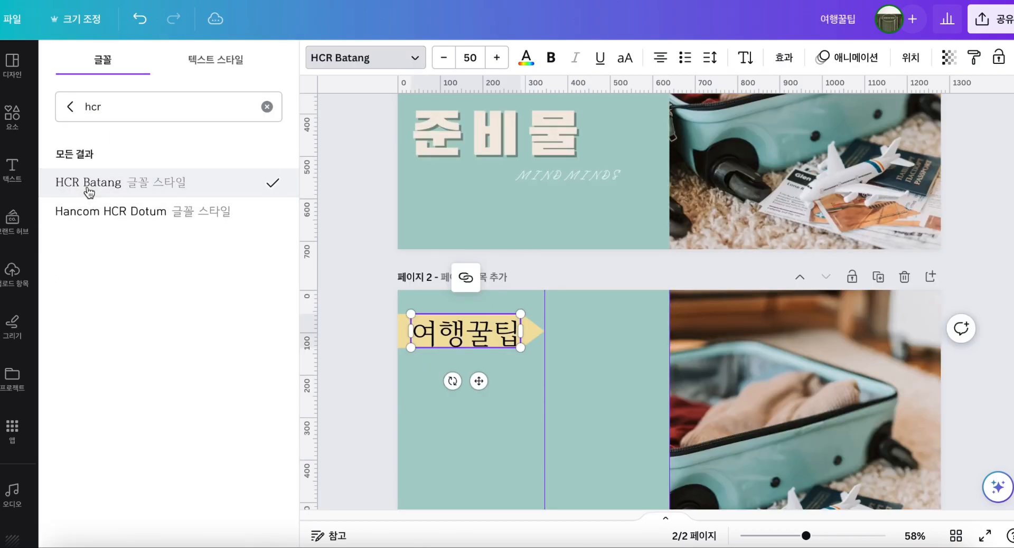
# Reduce the font size of the banner text to 33.
pyautogui.click(444, 58)
pyautogui.click(444, 57)
pyautogui.click(444, 57)
pyautogui.click(444, 58)
pyautogui.click(444, 57)
pyautogui.click(444, 58)
pyautogui.click(444, 57)
pyautogui.click(444, 58)
pyautogui.click(444, 58)
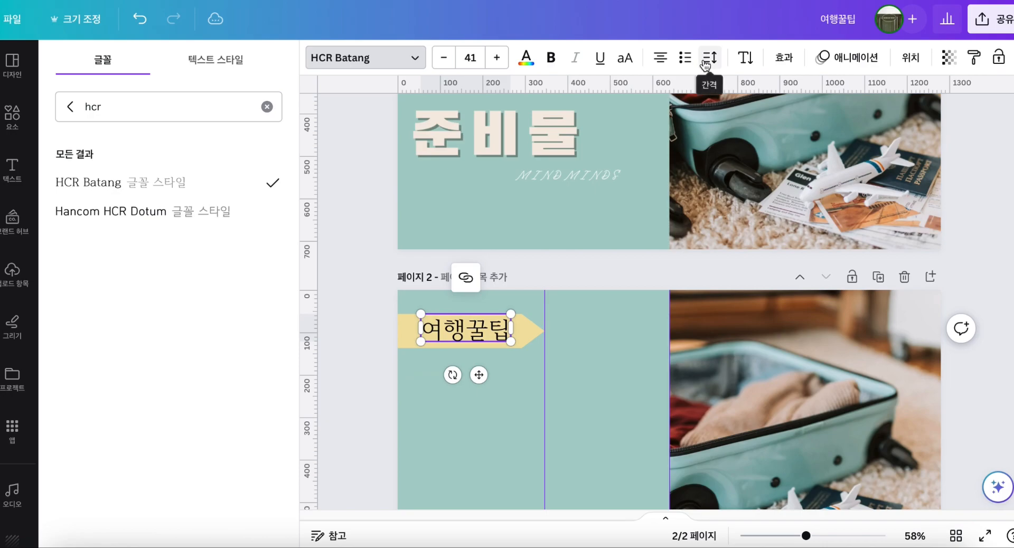
pyautogui.click(442, 59)
pyautogui.click(442, 59)
pyautogui.click(442, 59)
pyautogui.click(442, 59)
pyautogui.click(442, 59)
pyautogui.click(442, 59)
pyautogui.click(442, 59)
pyautogui.click(442, 59)
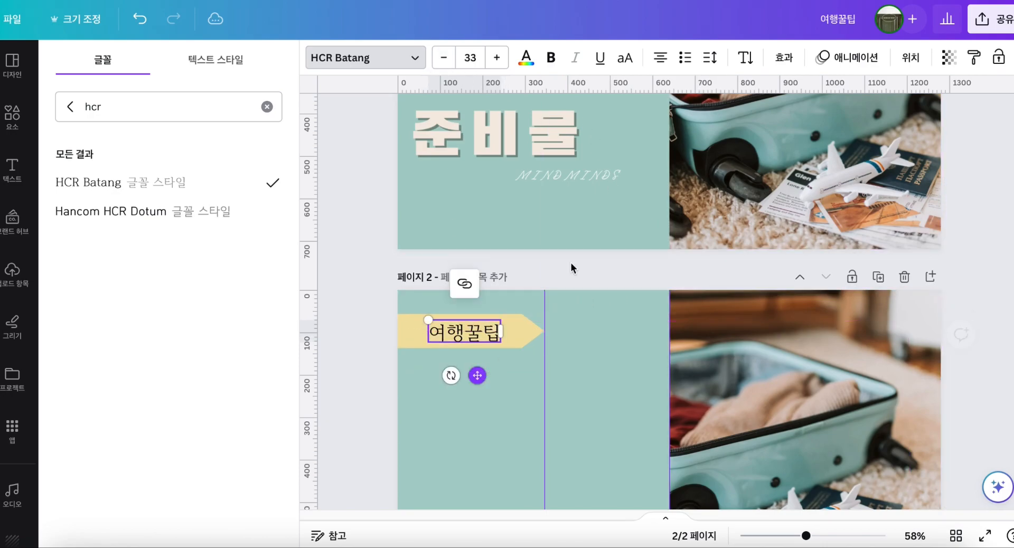
# Set the letter spacing of the banner text to 148.
pyautogui.click(710, 58)
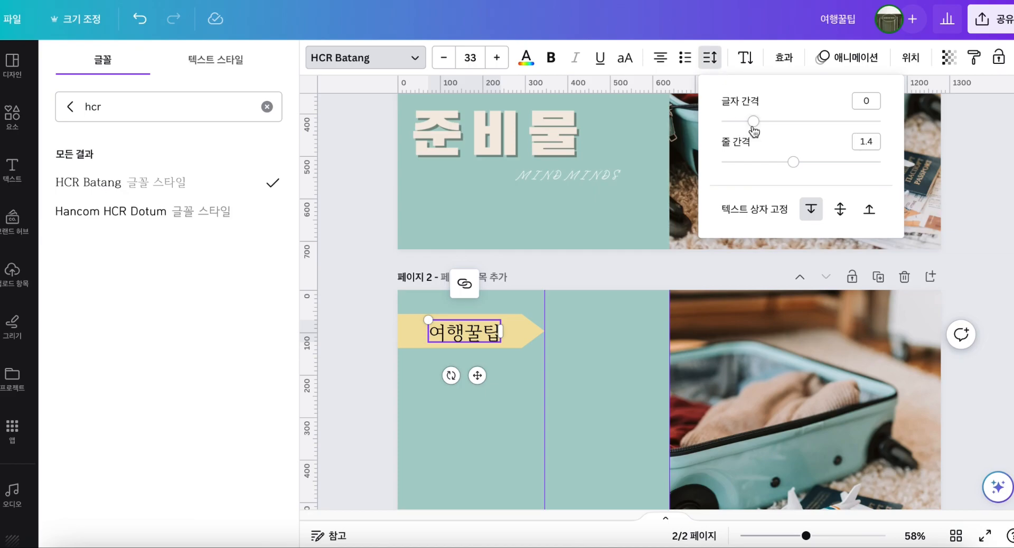
pyautogui.moveTo(753, 122); pyautogui.dragTo(776, 121)
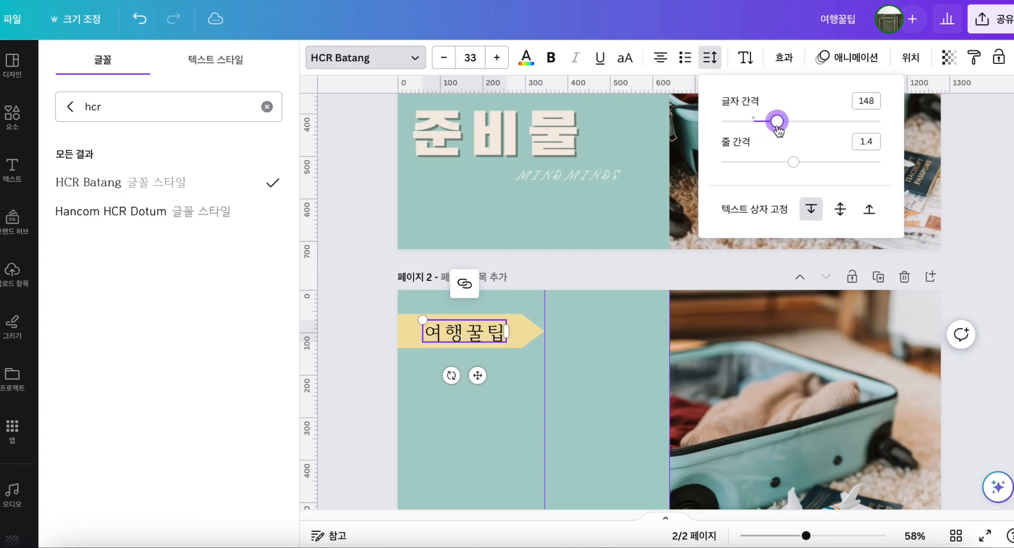
pyautogui.click(361, 330)
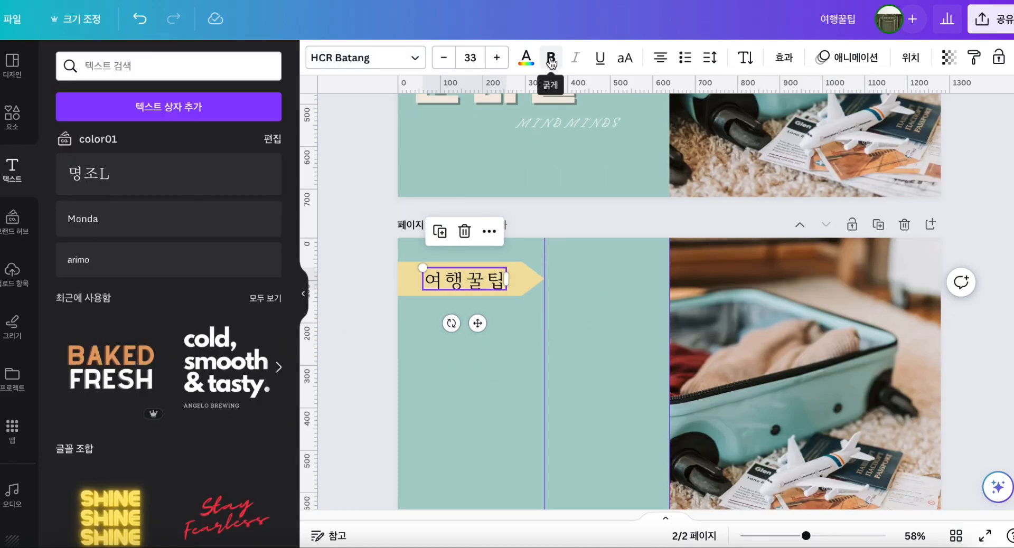
# Make the banner text bold and colour it with the light brown from the photo colours.
pyautogui.click(552, 61)
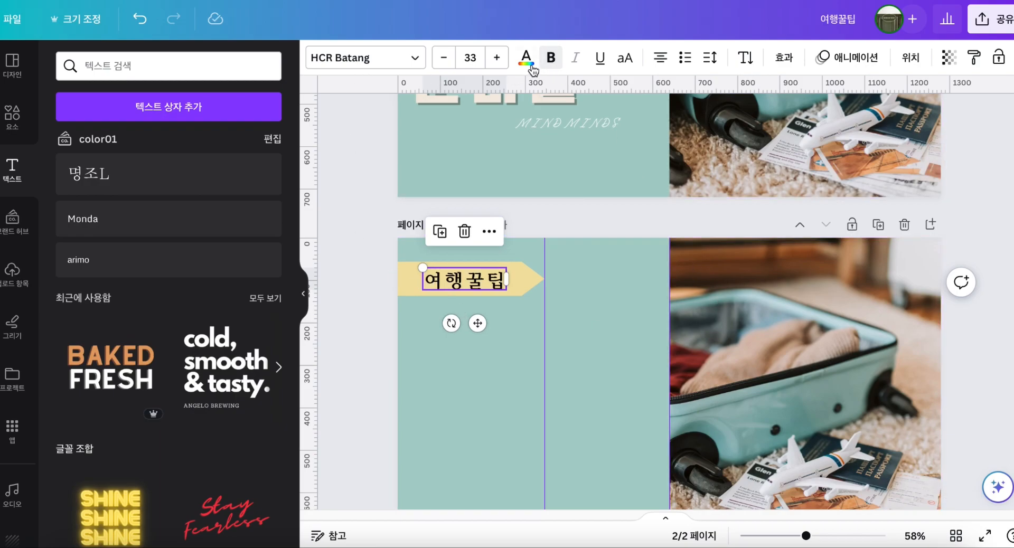
pyautogui.click(534, 68)
pyautogui.scroll(-5, 189, 407)
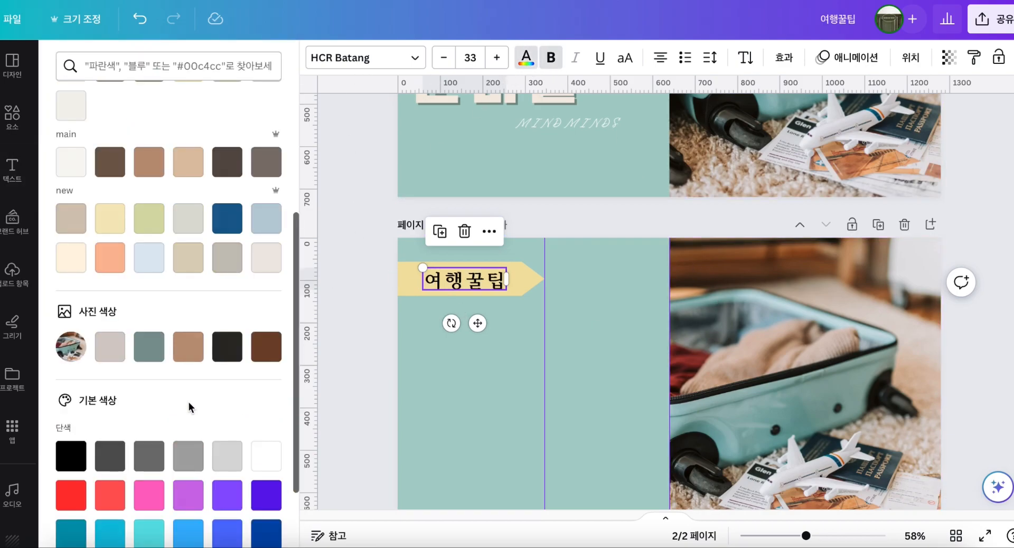
pyautogui.click(189, 355)
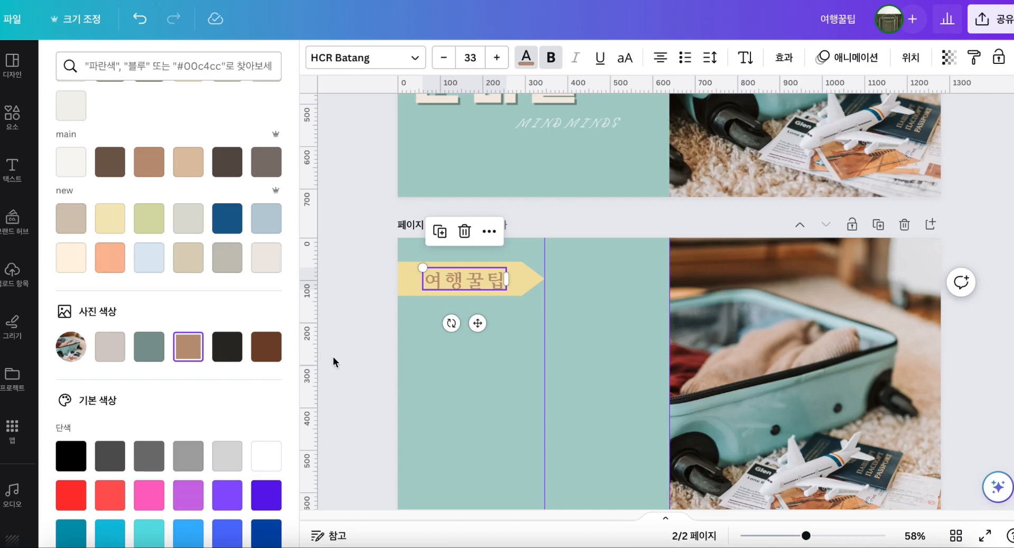
pyautogui.click(360, 332)
# Add a text box to page 2 with the two-line title "해외여행 준비물".
pyautogui.click(996, 335)
pyautogui.scroll(4, 996, 335)
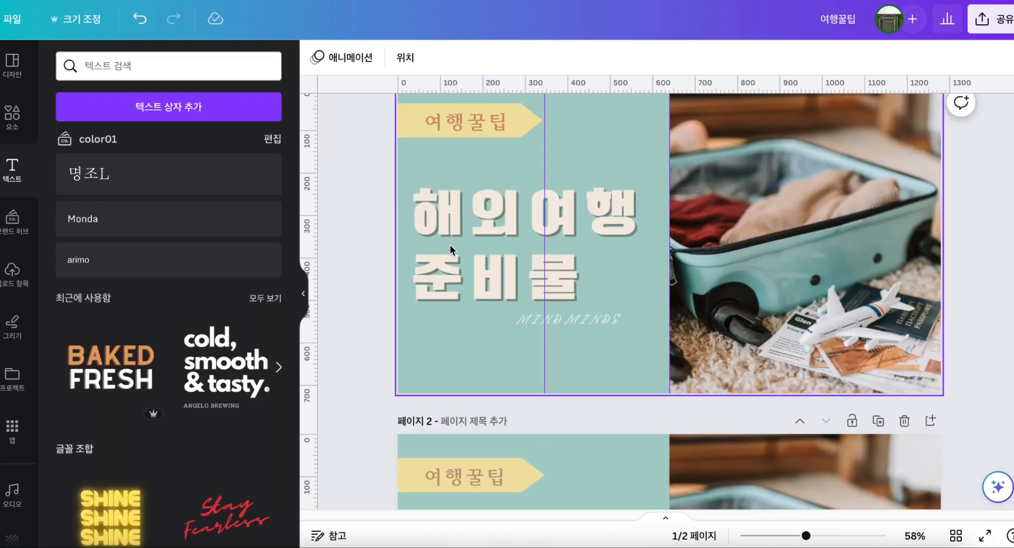
pyautogui.scroll(-5, 401, 296)
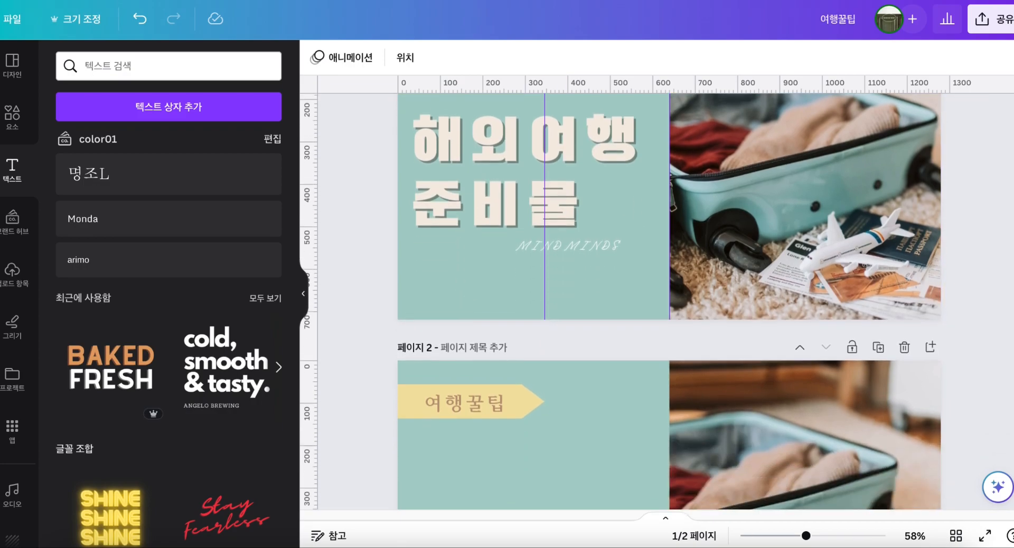
pyautogui.click(150, 108)
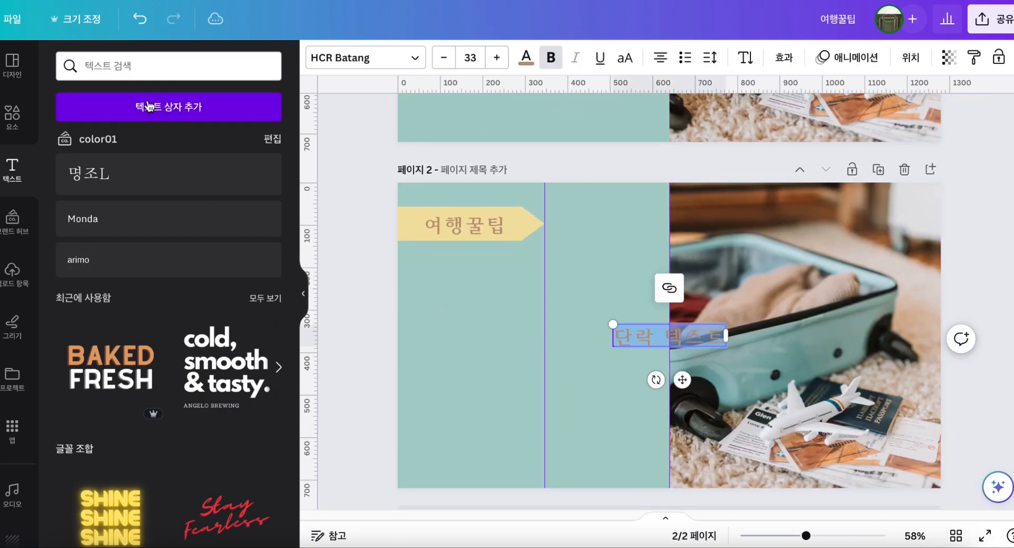
pyautogui.press('BackSpace')
pyautogui.write('해외여행 준비물')
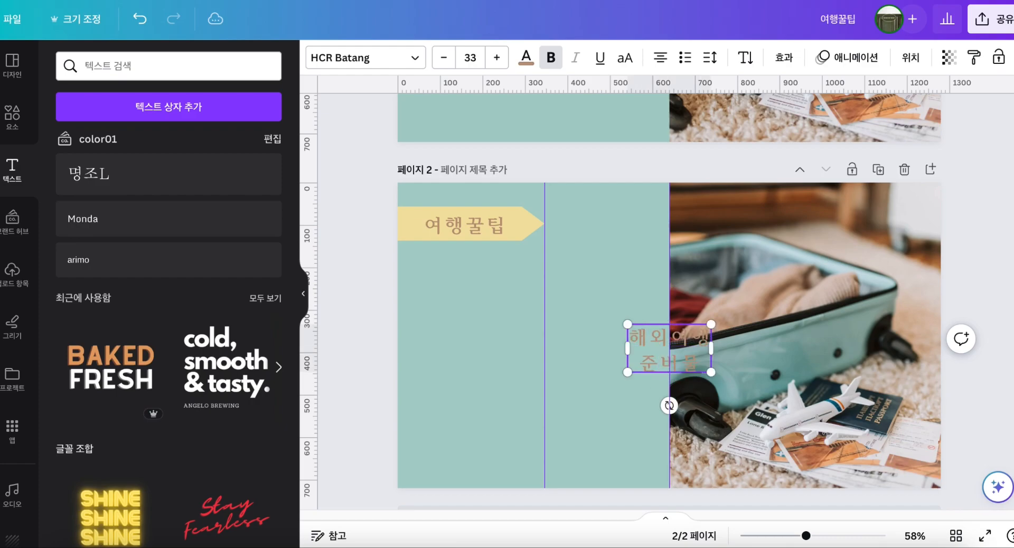
# Move the title onto the mint area below the banner and enlarge it to a font size of about 89.
pyautogui.moveTo(676, 371); pyautogui.dragTo(507, 358)
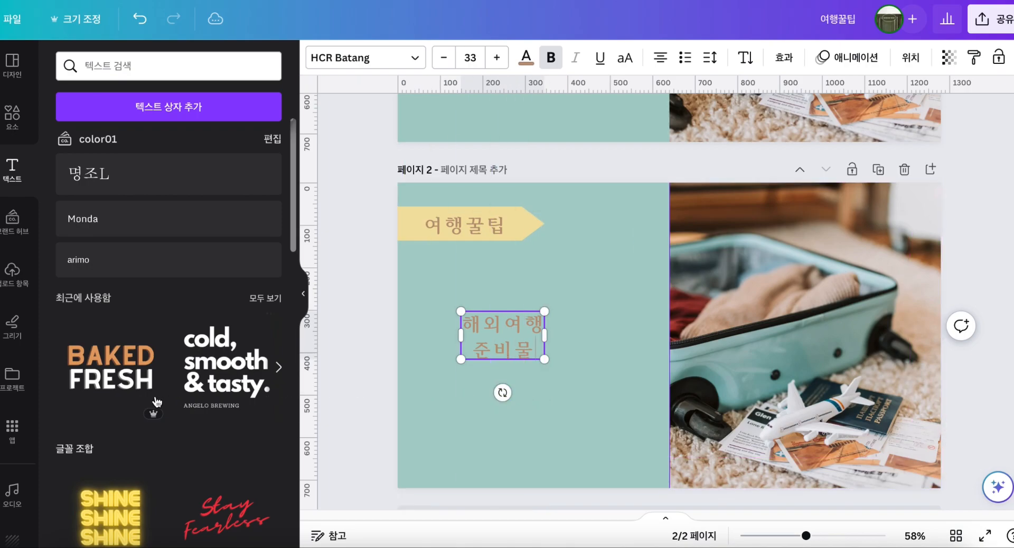
pyautogui.moveTo(454, 305); pyautogui.dragTo(406, 276)
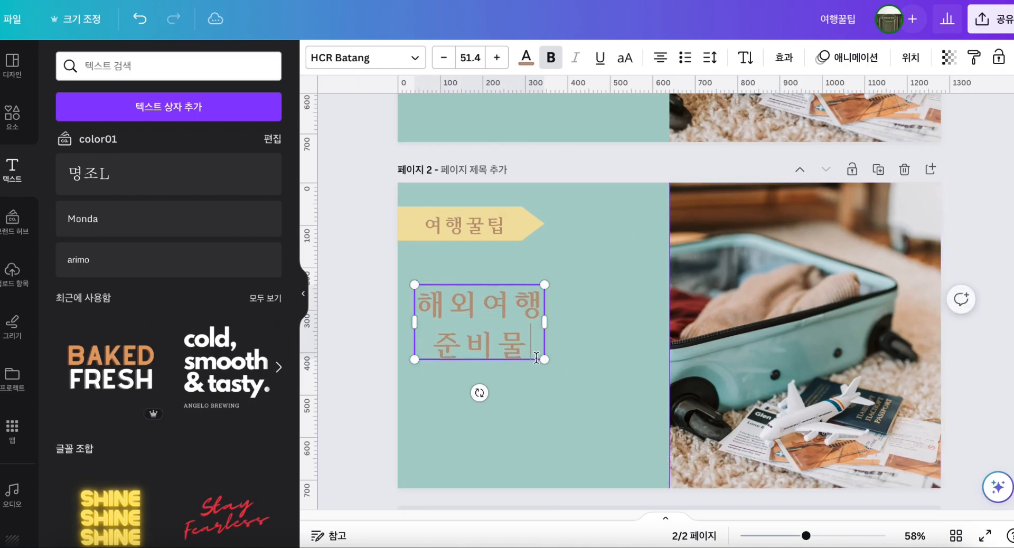
pyautogui.moveTo(544, 359); pyautogui.dragTo(632, 430)
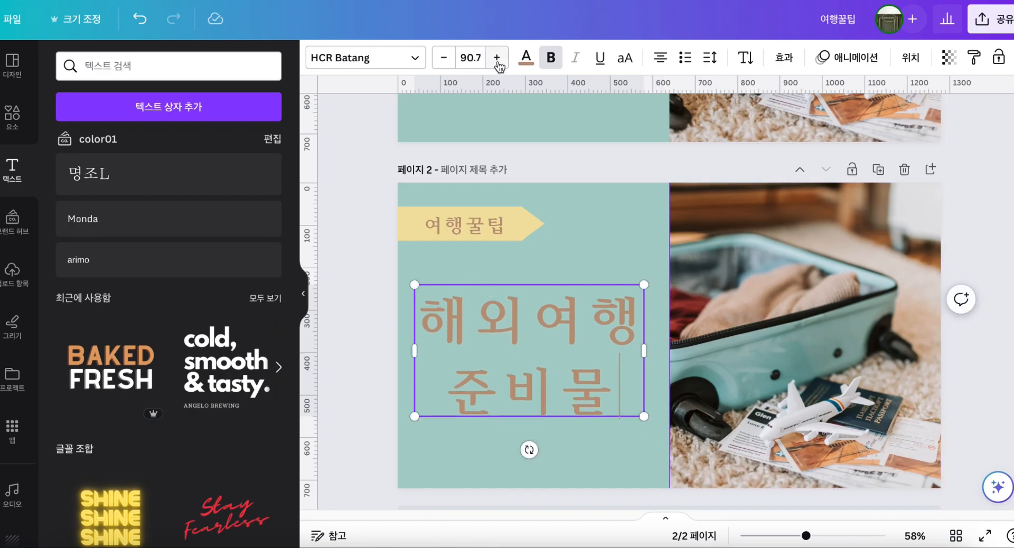
pyautogui.moveTo(640, 415); pyautogui.dragTo(629, 436)
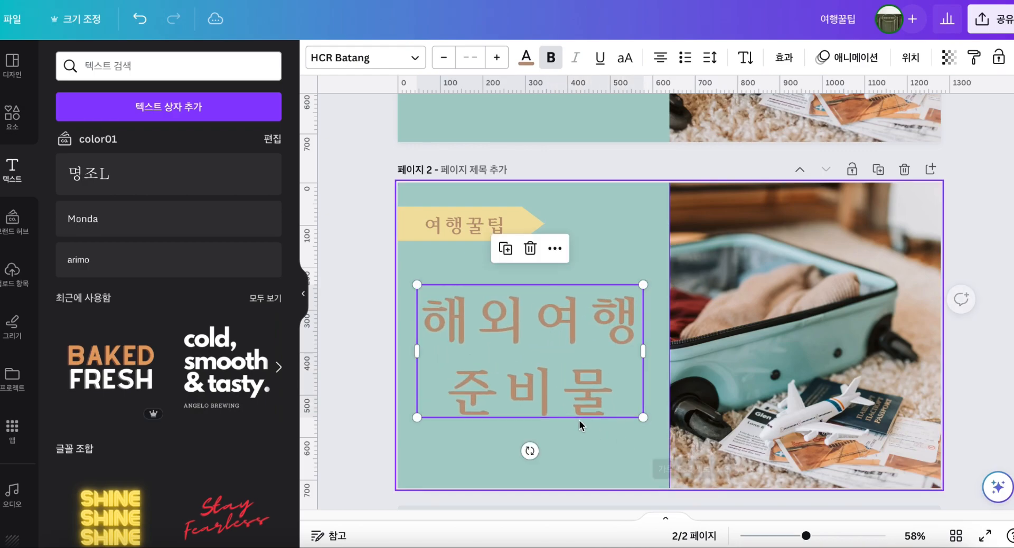
# Tighten the title's letter spacing slightly and set its font to TDTD와이드.
pyautogui.click(707, 59)
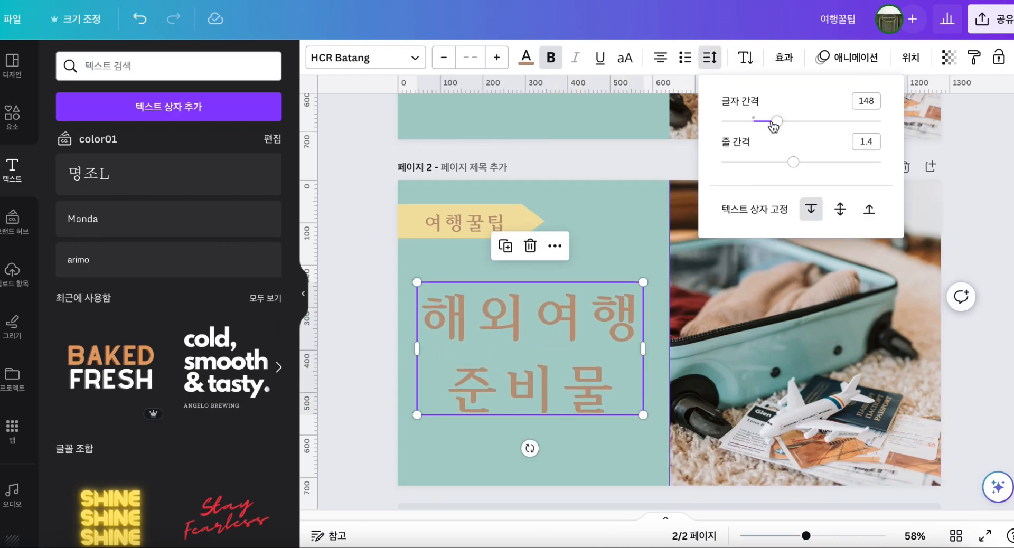
pyautogui.moveTo(773, 125); pyautogui.dragTo(770, 121)
pyautogui.moveTo(769, 121); pyautogui.dragTo(771, 122)
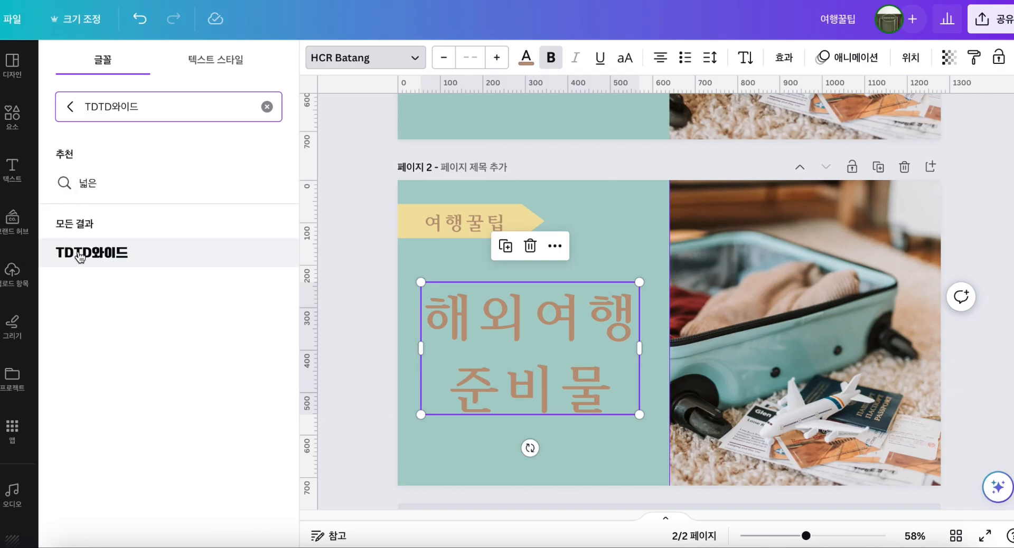
pyautogui.click(81, 255)
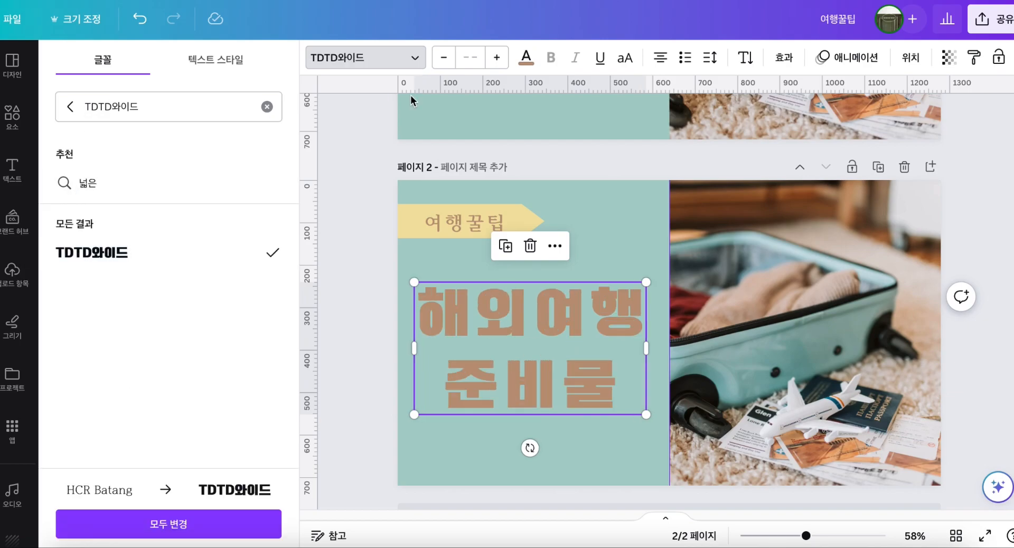
# Colour the "해외여행 준비물" title off-white.
pyautogui.click(526, 57)
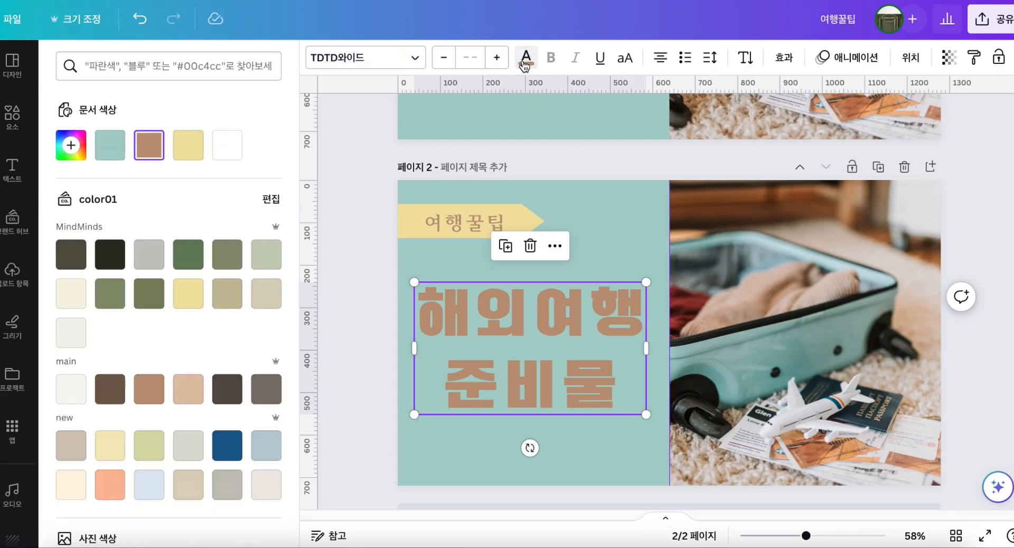
pyautogui.click(188, 144)
pyautogui.scroll(1, 369, 338)
pyautogui.press('Escape')
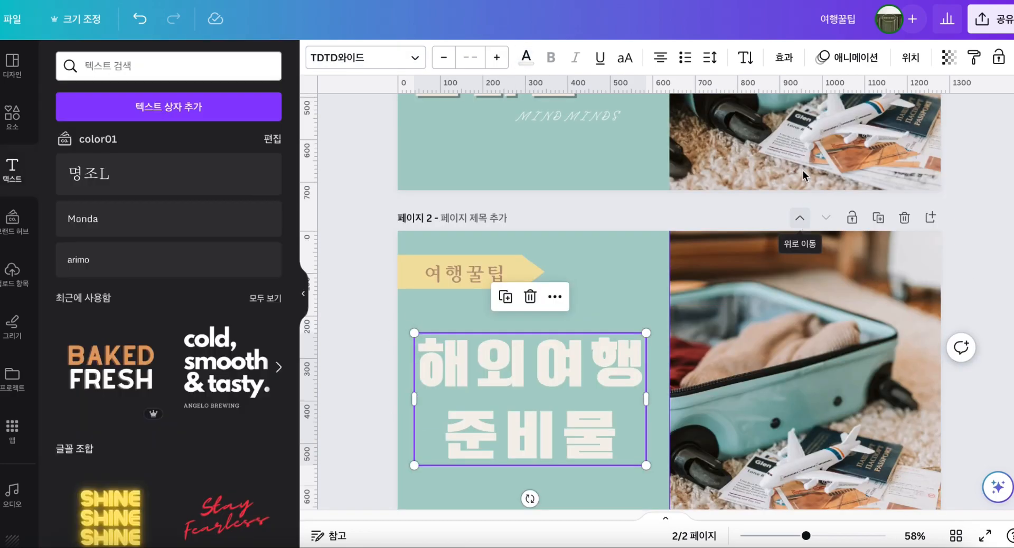
# Apply the shadow effect (그림자) to the title with the dark grey-brown from the MindMinds palette as shadow colour.
pyautogui.click(784, 58)
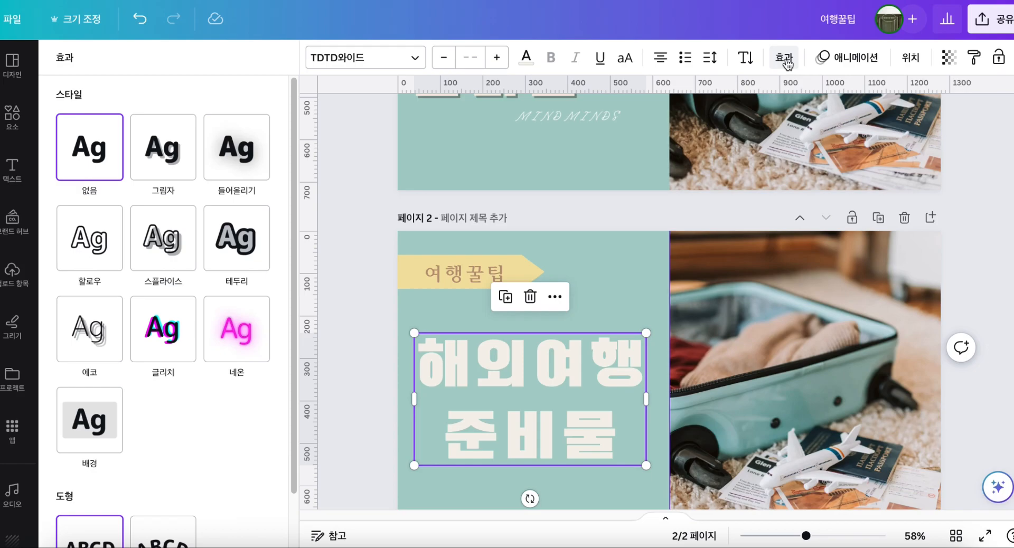
pyautogui.click(165, 171)
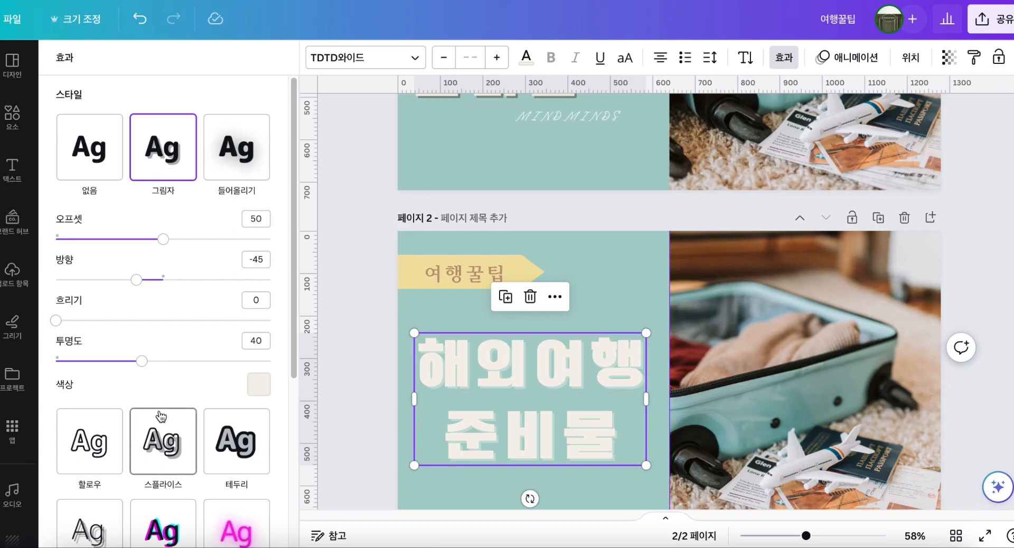
pyautogui.click(257, 393)
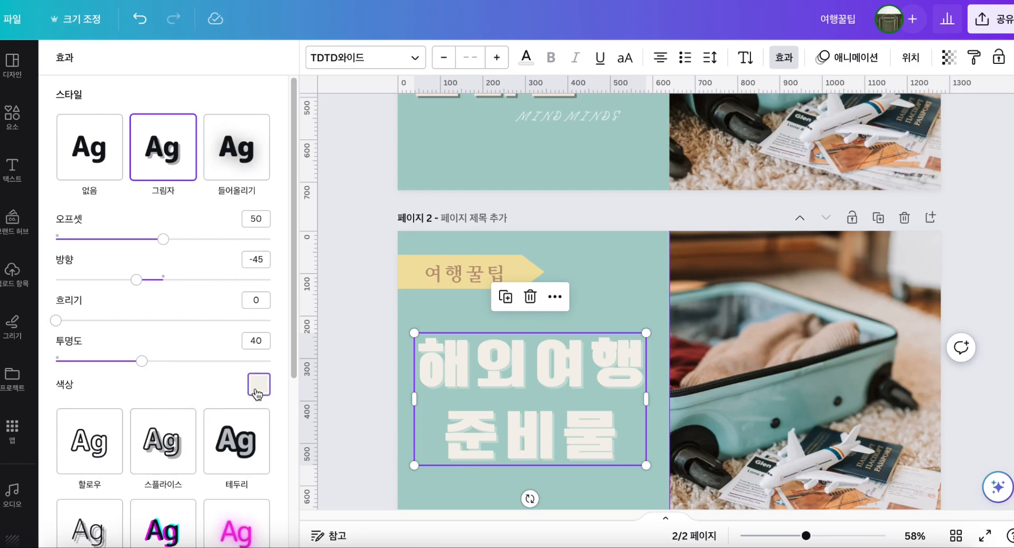
pyautogui.click(134, 291)
pyautogui.click(67, 288)
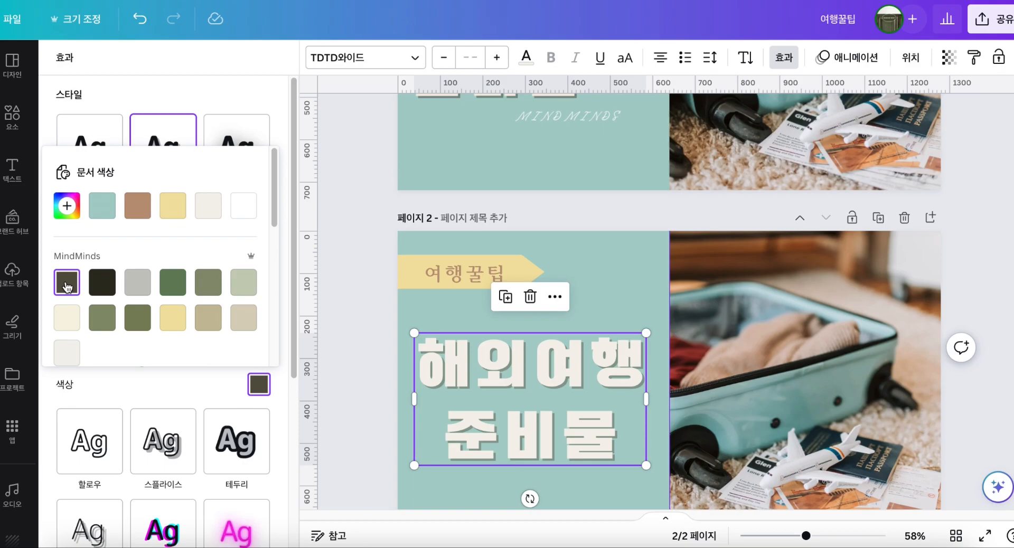
pyautogui.click(195, 392)
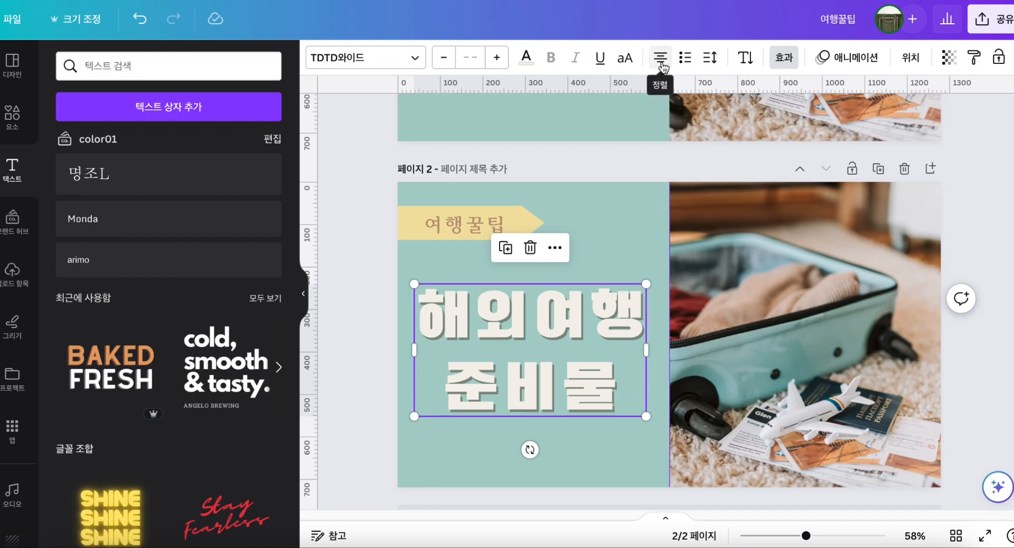
# Left-align the two lines of the "해외여행 준비물" title.
pyautogui.click(660, 58)
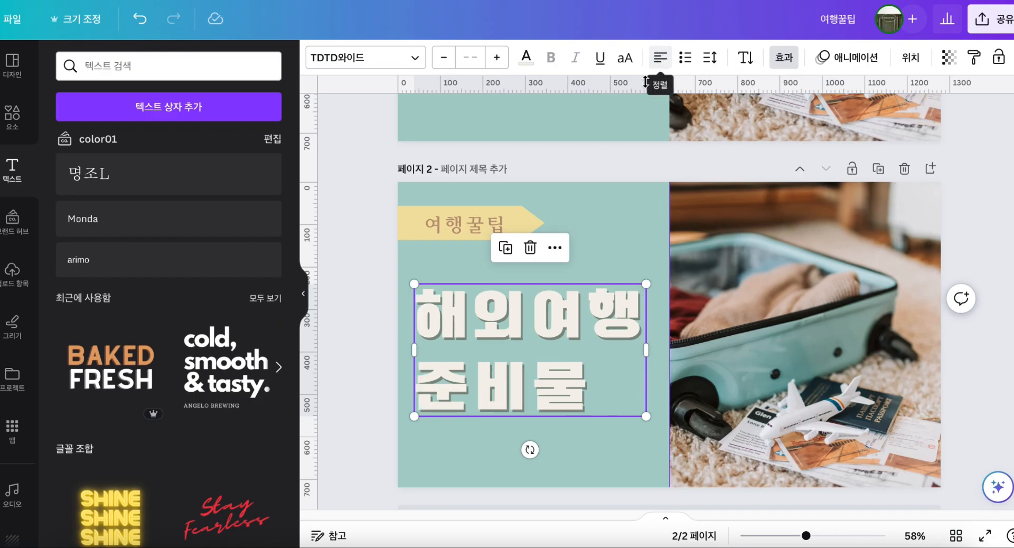
pyautogui.click(661, 62)
pyautogui.click(662, 62)
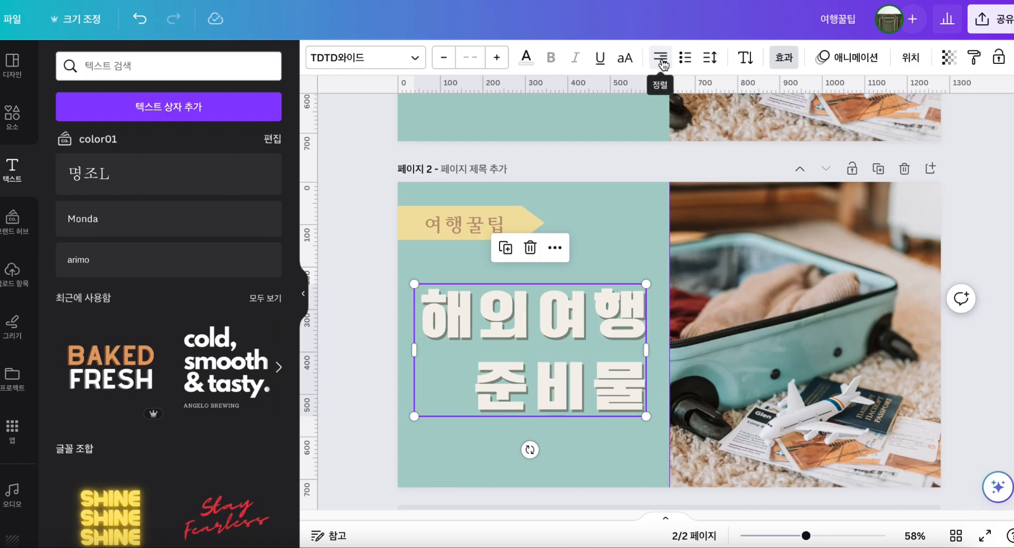
pyautogui.click(662, 61)
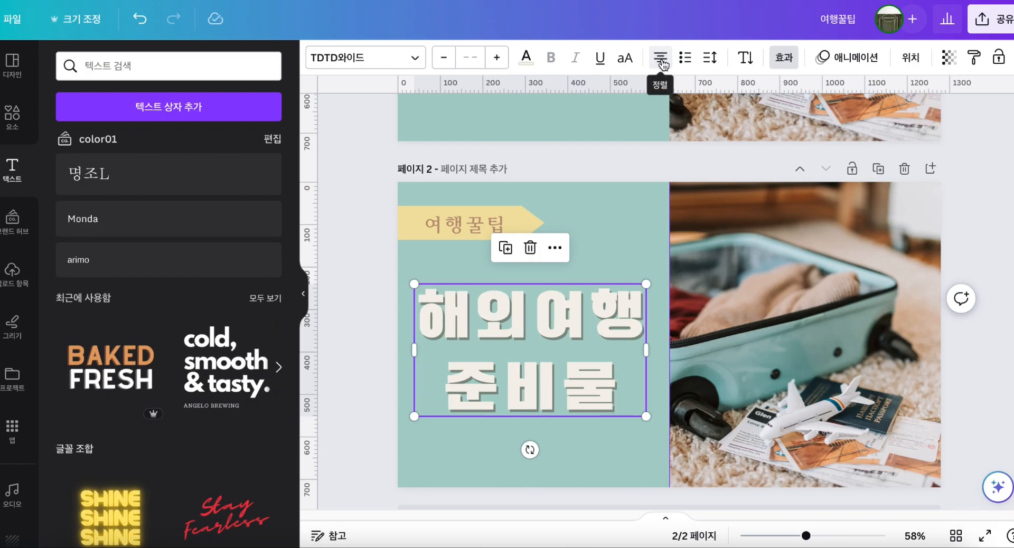
pyautogui.click(661, 61)
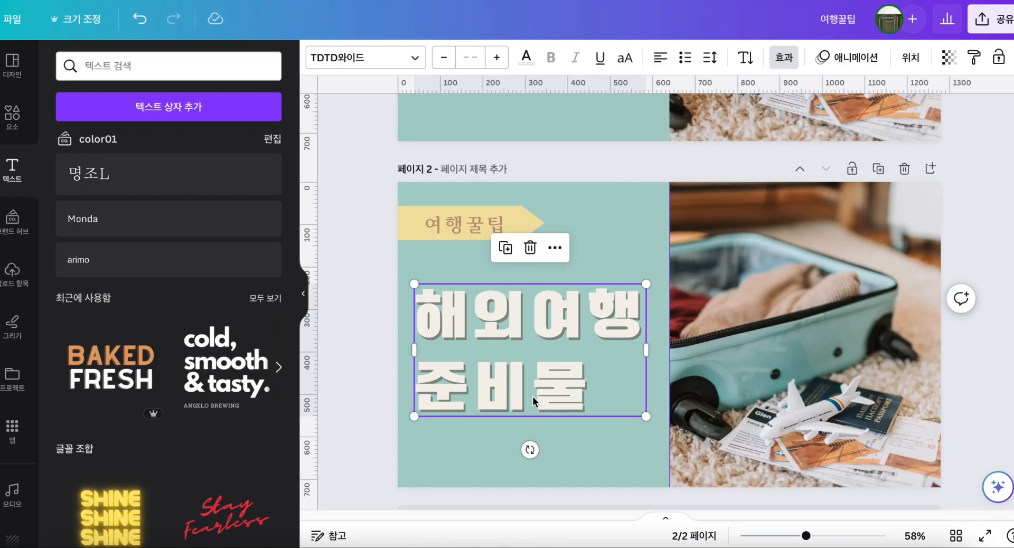
pyautogui.click(964, 385)
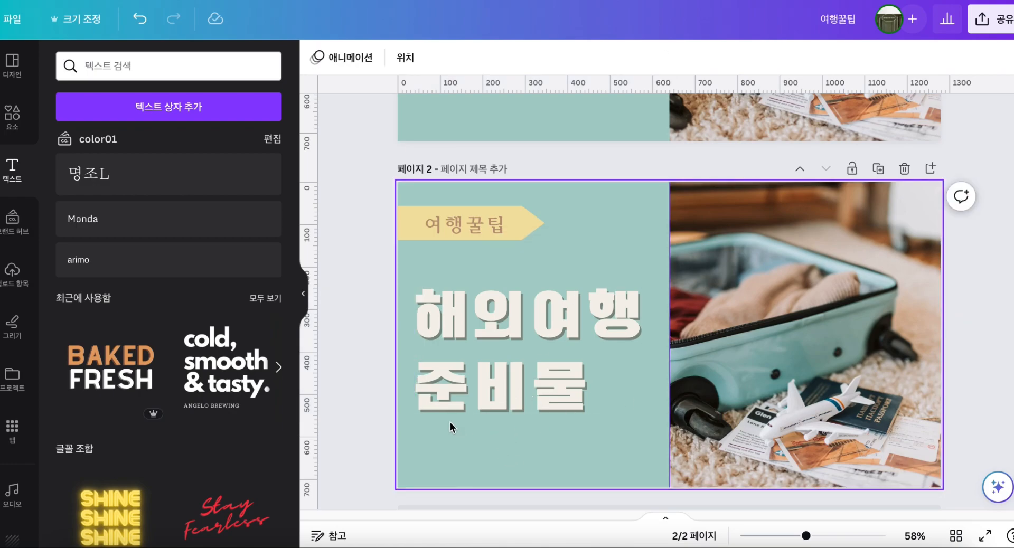
# Add the text "mindminds", shrink it to about size 32 and place it just below the end of the title.
pyautogui.click(169, 106)
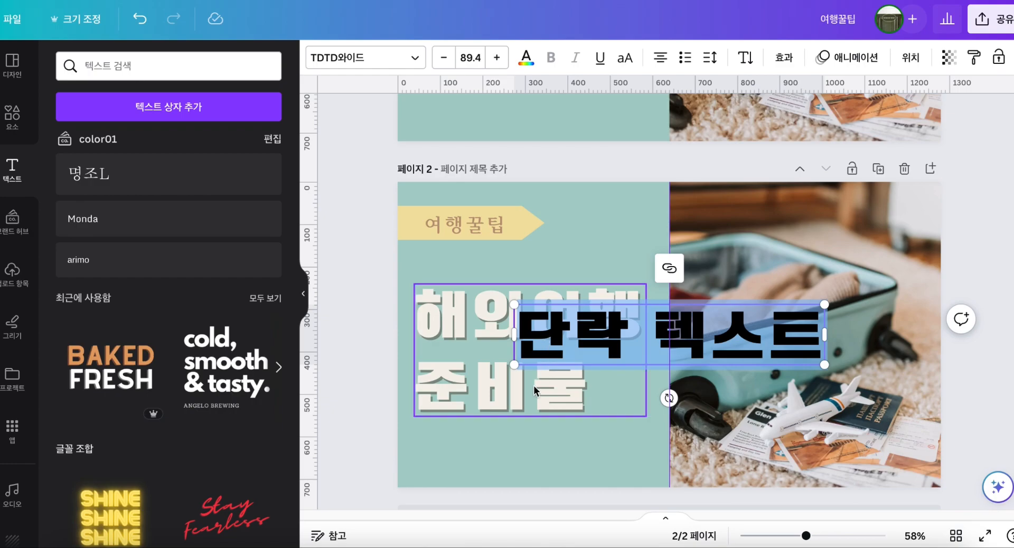
pyautogui.write('mindminds')
pyautogui.moveTo(482, 304); pyautogui.dragTo(680, 336)
pyautogui.moveTo(768, 350); pyautogui.dragTo(691, 379)
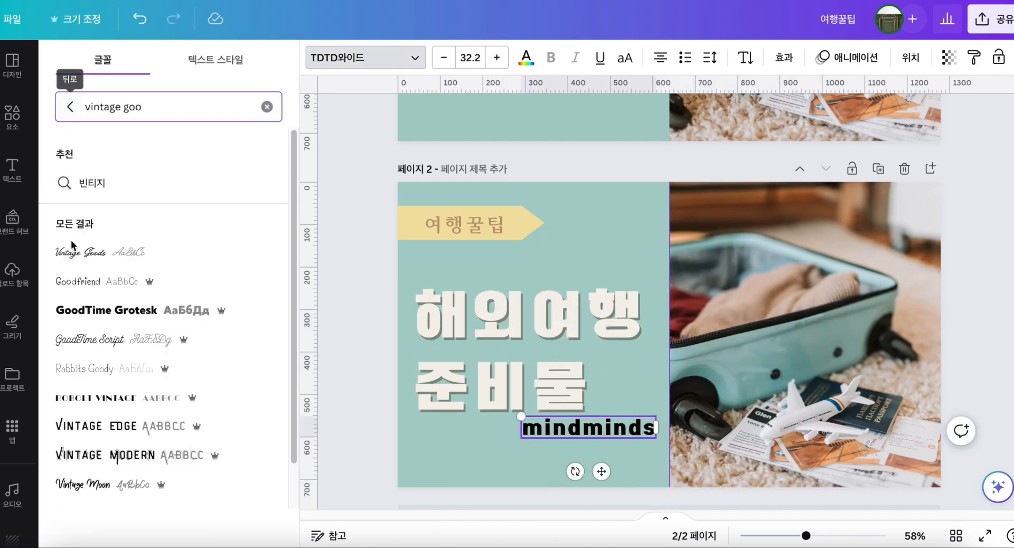
# Set the "mindminds" text to the Vintage Goods font and widen its letter spacing.
pyautogui.click(73, 249)
pyautogui.click(709, 57)
pyautogui.moveTo(754, 121); pyautogui.dragTo(792, 122)
pyautogui.scroll(2, 639, 301)
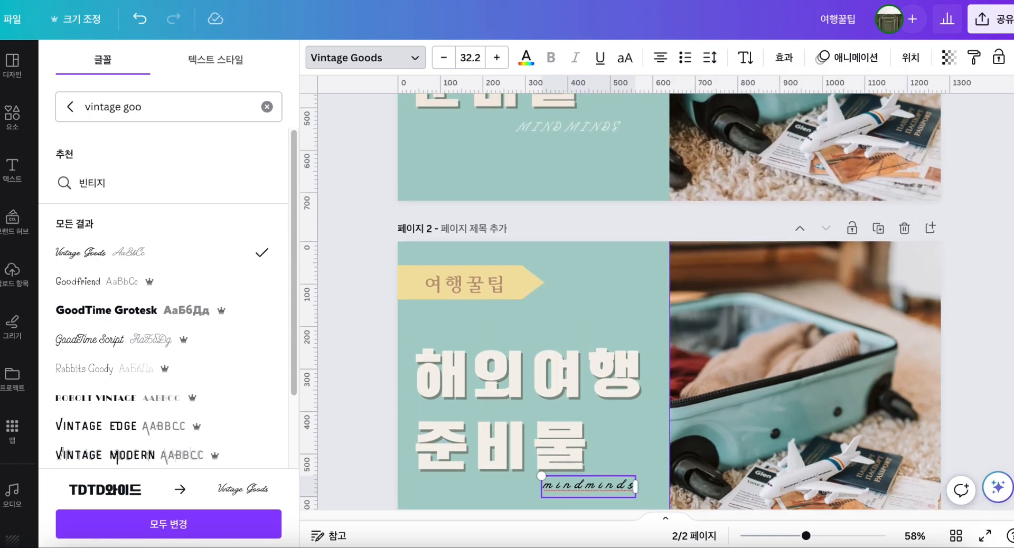
# Turn the channel name into uppercase "MIND MINDS" and shrink it to about size 25.
pyautogui.scroll(-1, 804, 367)
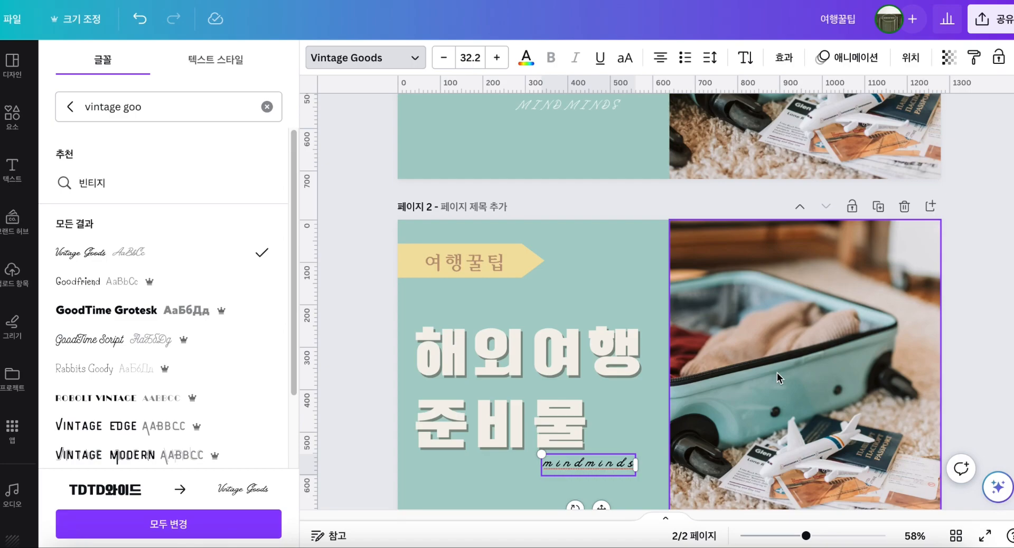
pyautogui.scroll(-2, 777, 372)
pyautogui.click(625, 58)
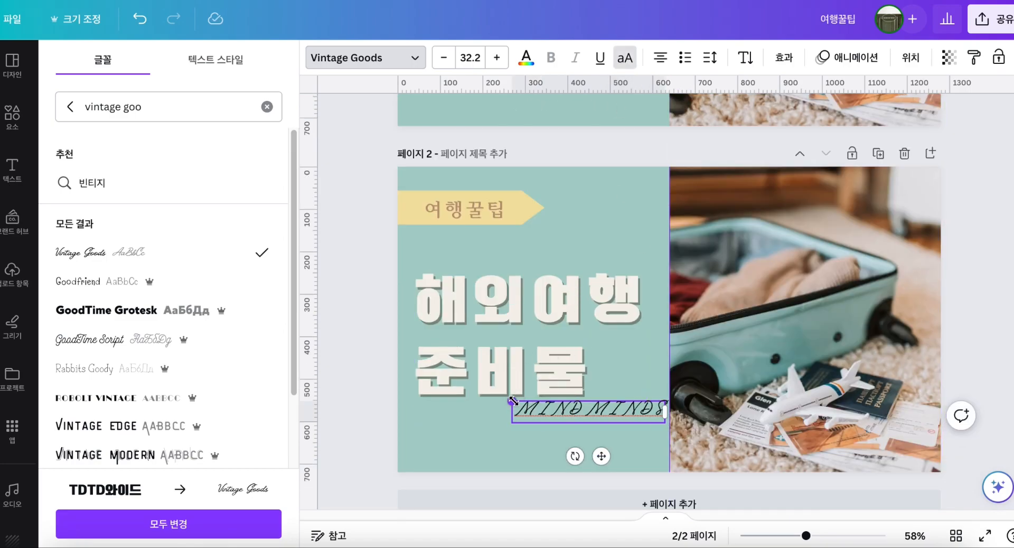
pyautogui.moveTo(620, 459); pyautogui.dragTo(600, 459)
# Colour the "MIND MINDS" text white and reduce its size to about 23.
pyautogui.click(526, 57)
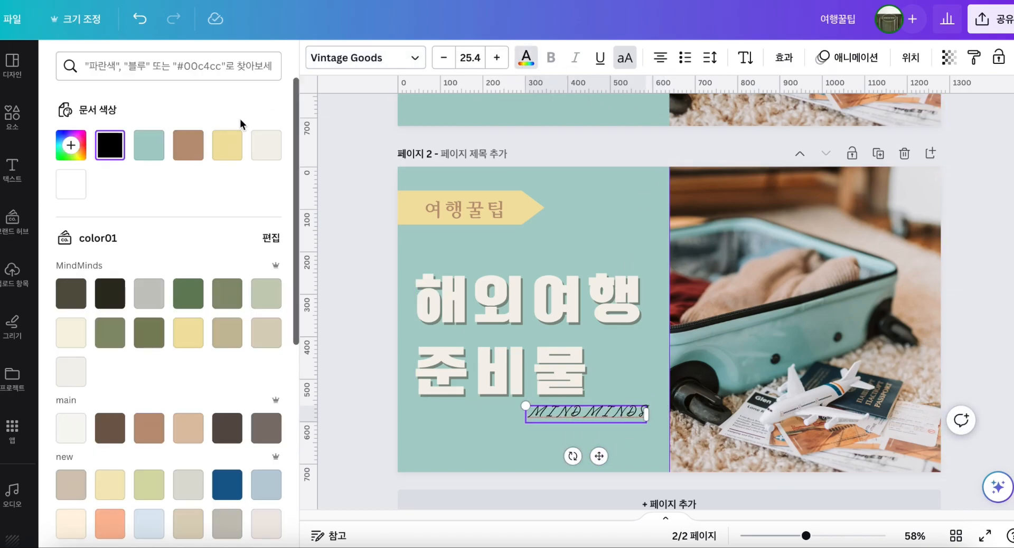
pyautogui.click(70, 185)
pyautogui.click(632, 452)
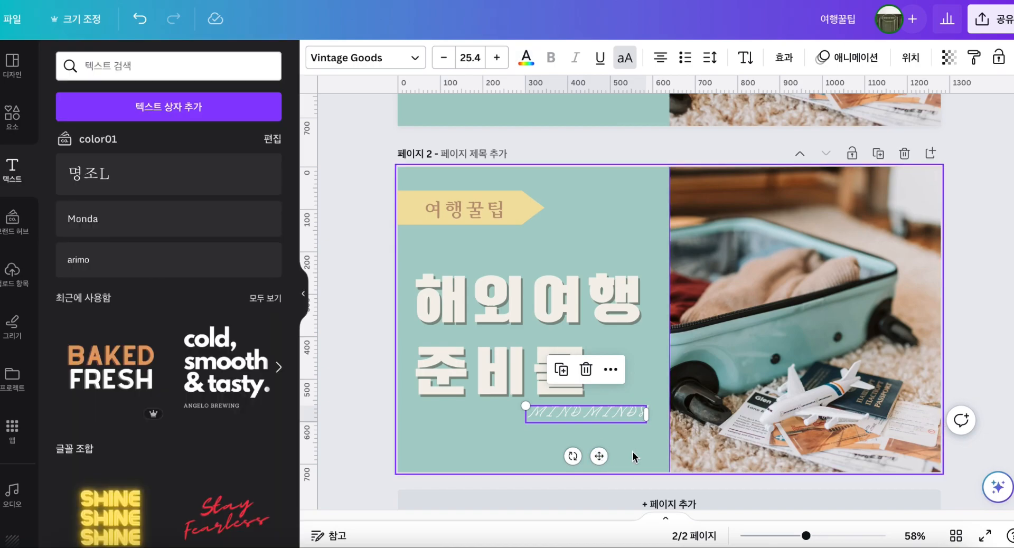
pyautogui.scroll(1, 632, 452)
pyautogui.scroll(-1, 632, 452)
pyautogui.click(625, 449)
pyautogui.moveTo(648, 458); pyautogui.dragTo(636, 458)
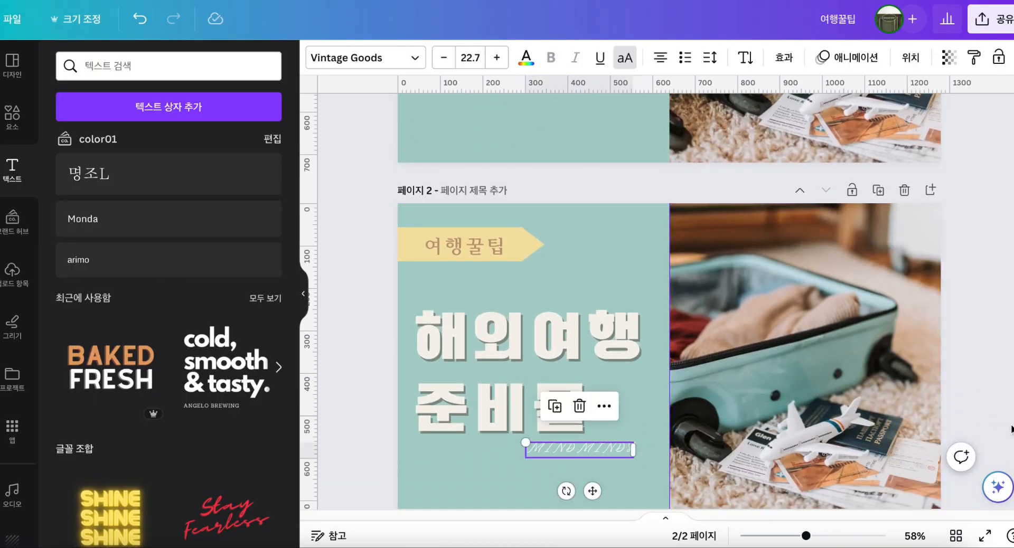
pyautogui.click(1007, 428)
# Open the PNG download settings for the design and limit the page selection to page 2.
pyautogui.scroll(5, 1007, 429)
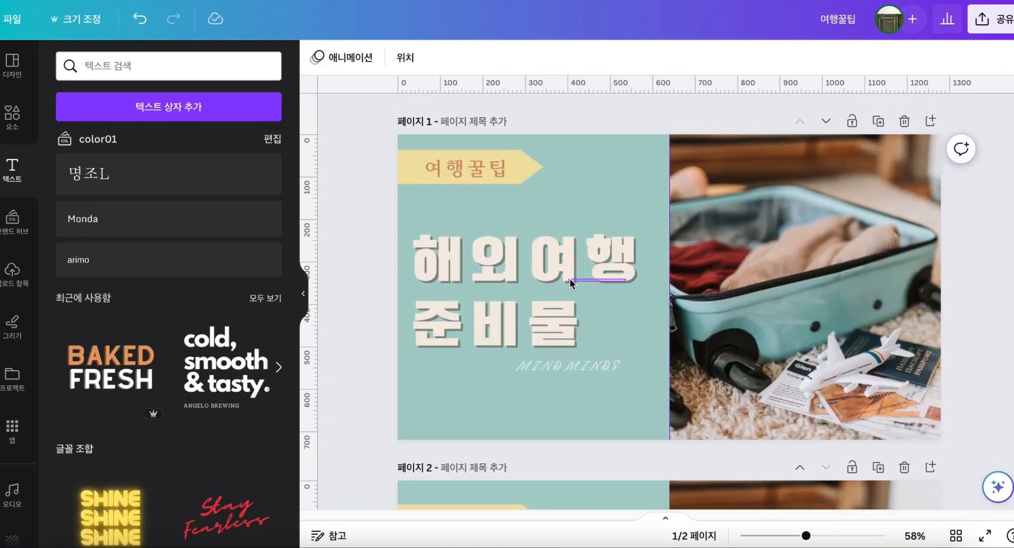
pyautogui.click(781, 294)
pyautogui.scroll(-1, 995, 312)
pyautogui.scroll(-6, 705, 239)
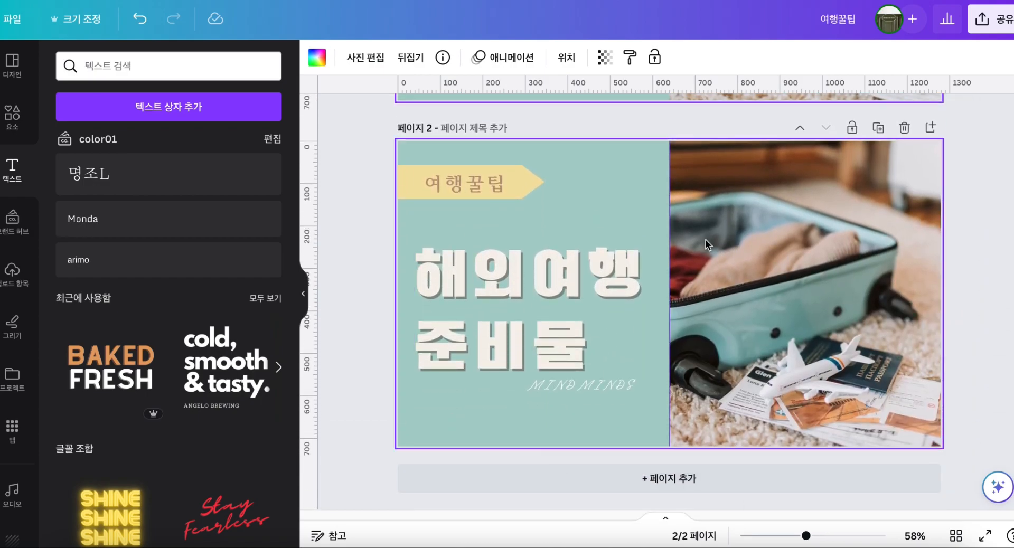
pyautogui.click(984, 424)
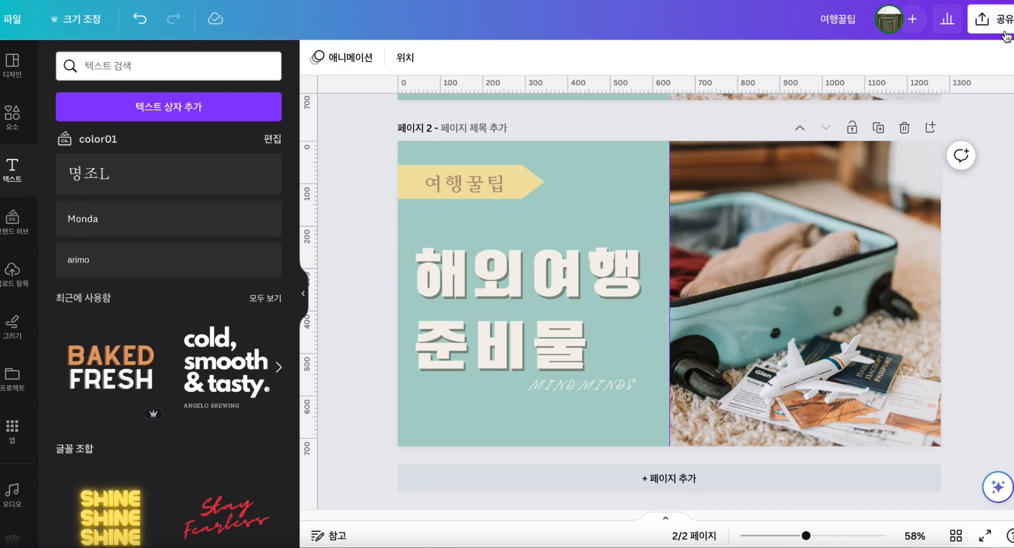
pyautogui.click(993, 19)
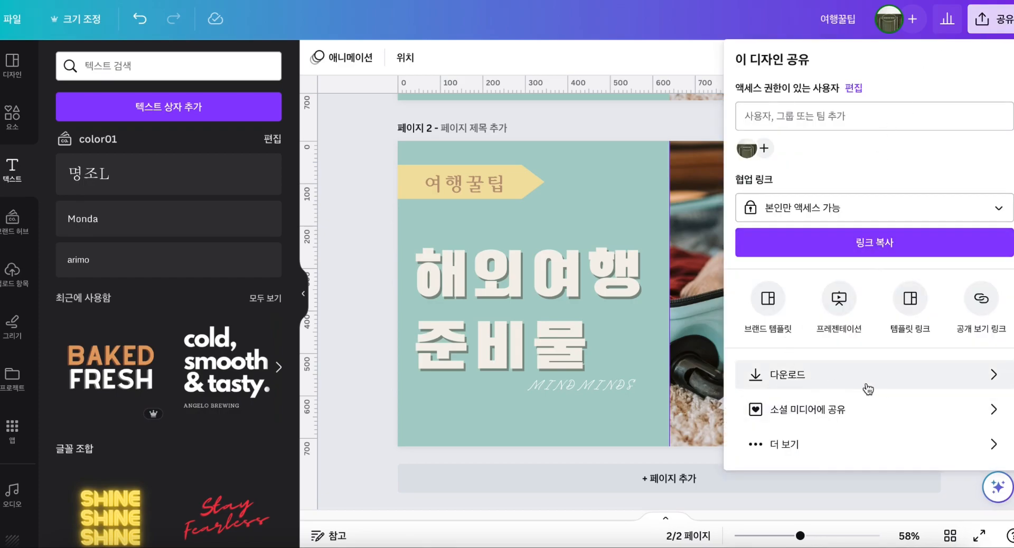
pyautogui.click(908, 384)
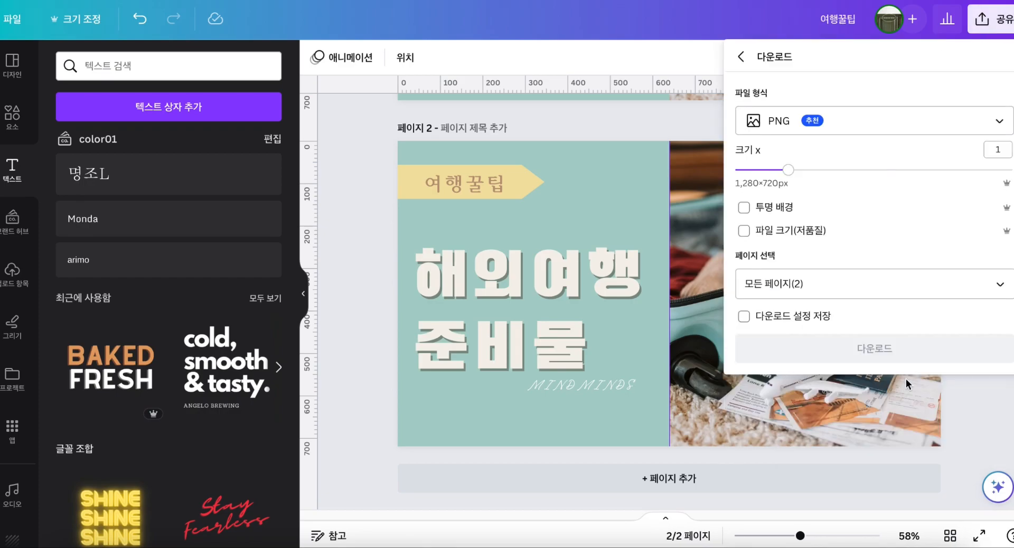
pyautogui.click(998, 284)
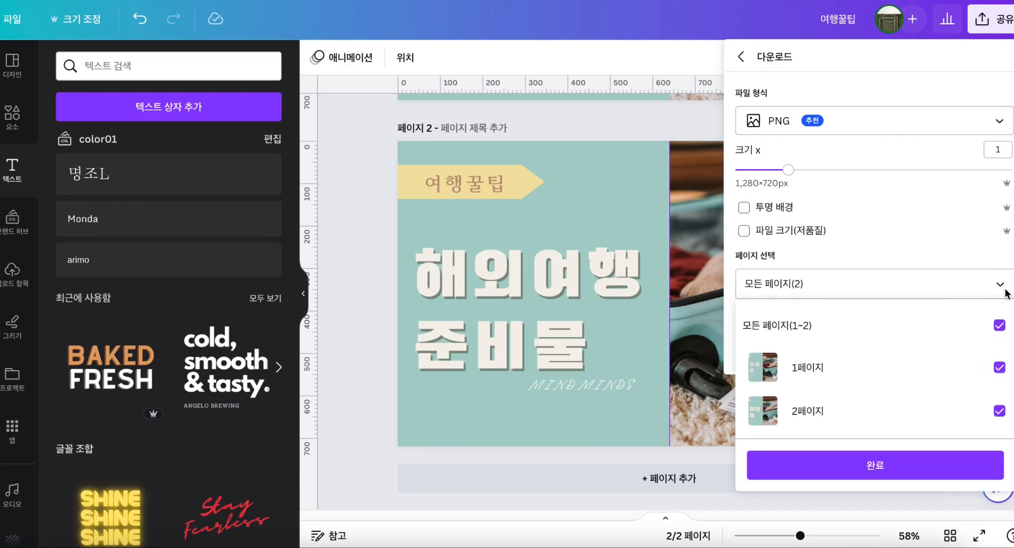
pyautogui.click(999, 324)
pyautogui.click(998, 411)
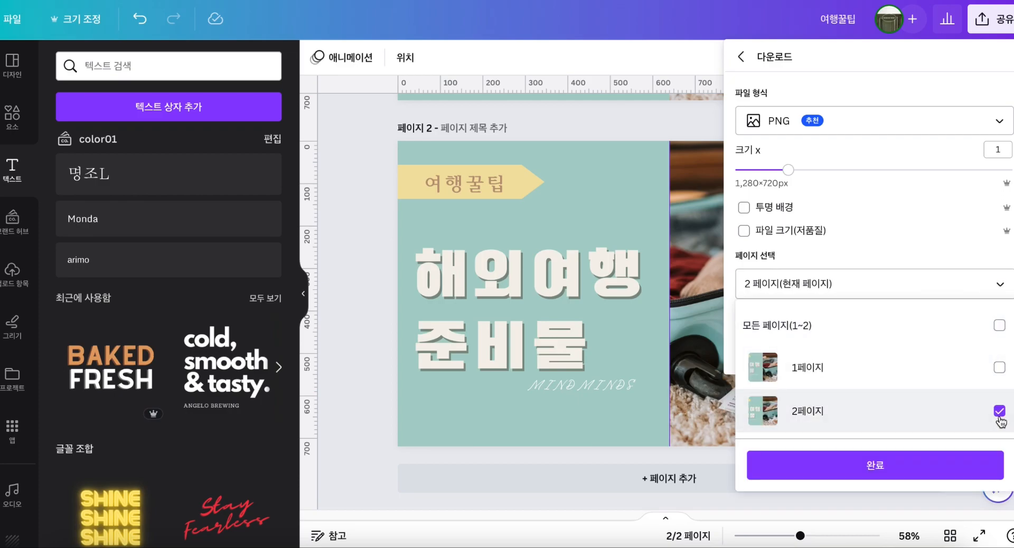